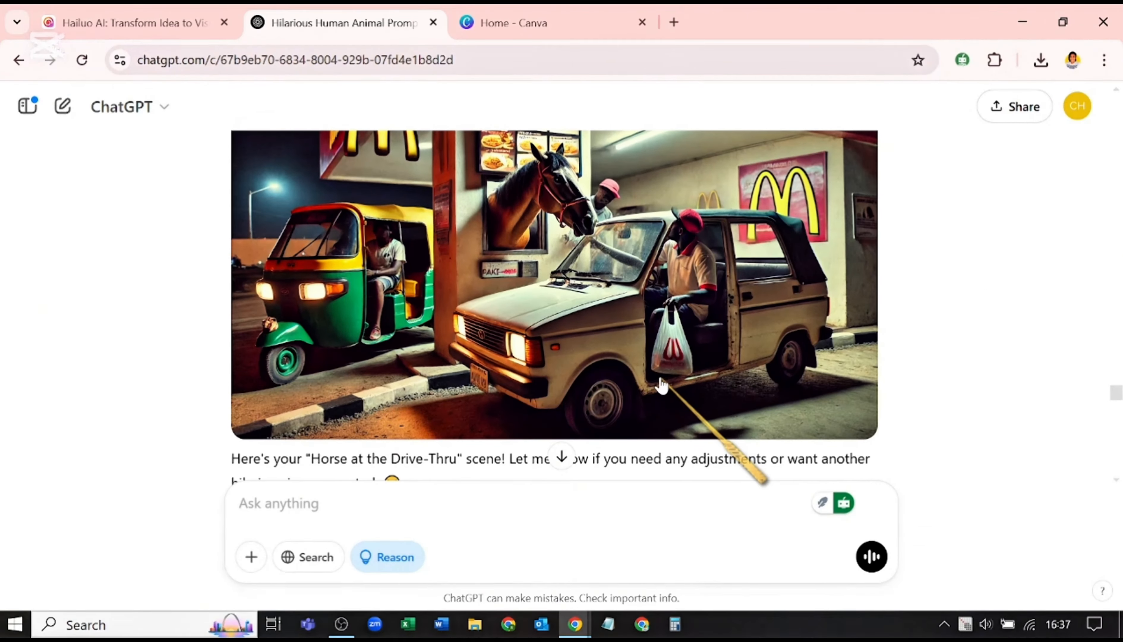
Examine the generated funny animal images in the conversation and the numbered list of scene prompts they came from
scroll(659, 376, up, 10)
scroll(663, 382, up, 10)
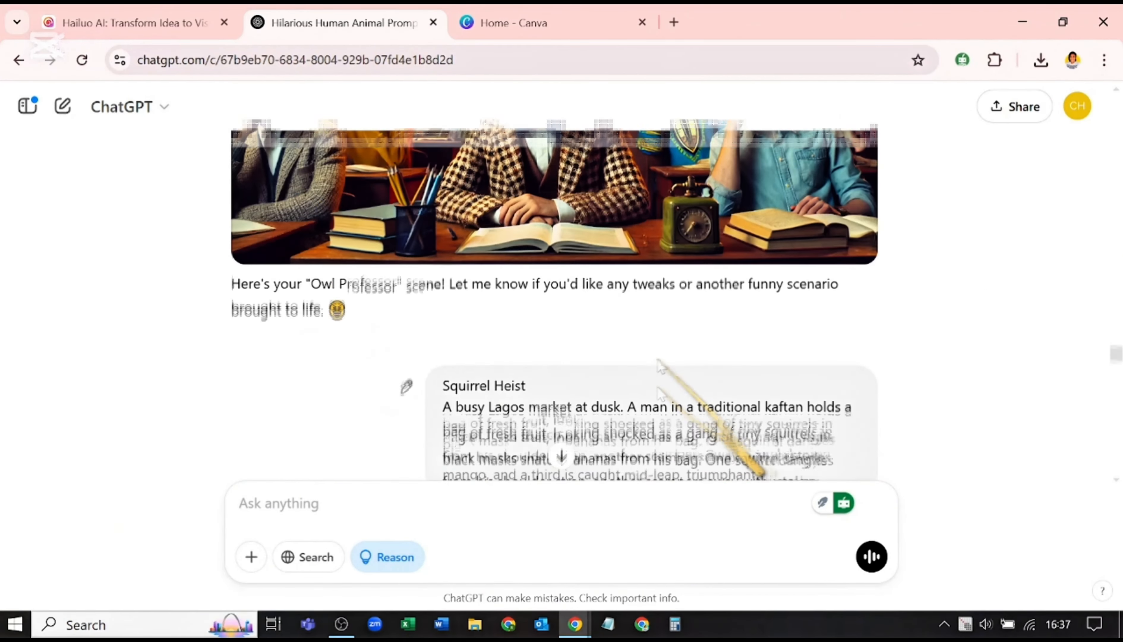
scroll(661, 388, up, 15)
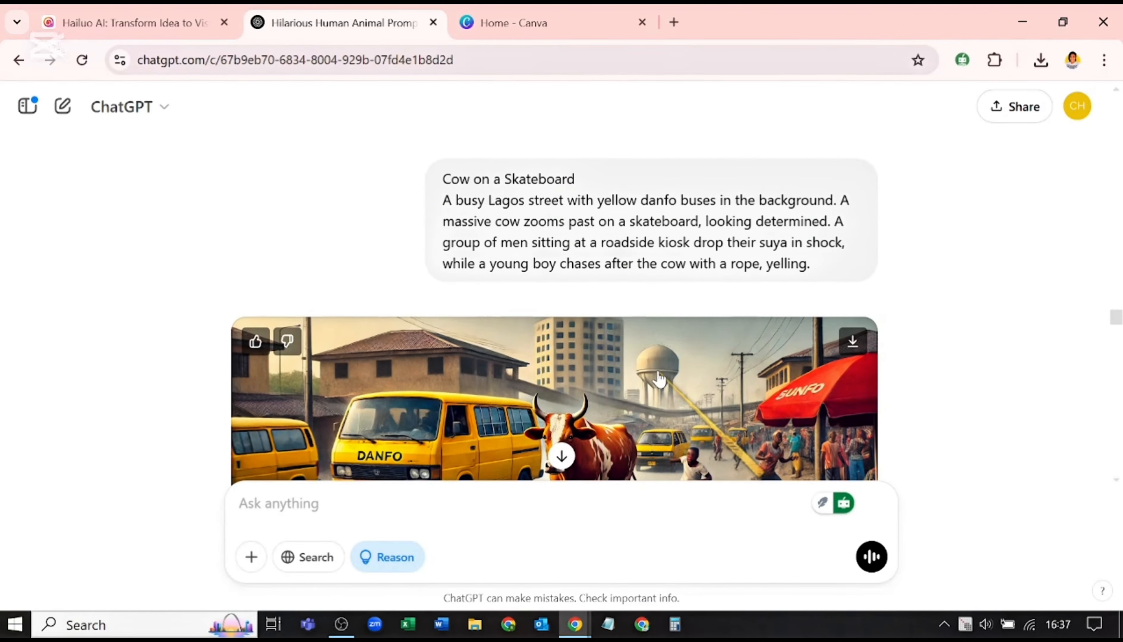
scroll(661, 384, up, 15)
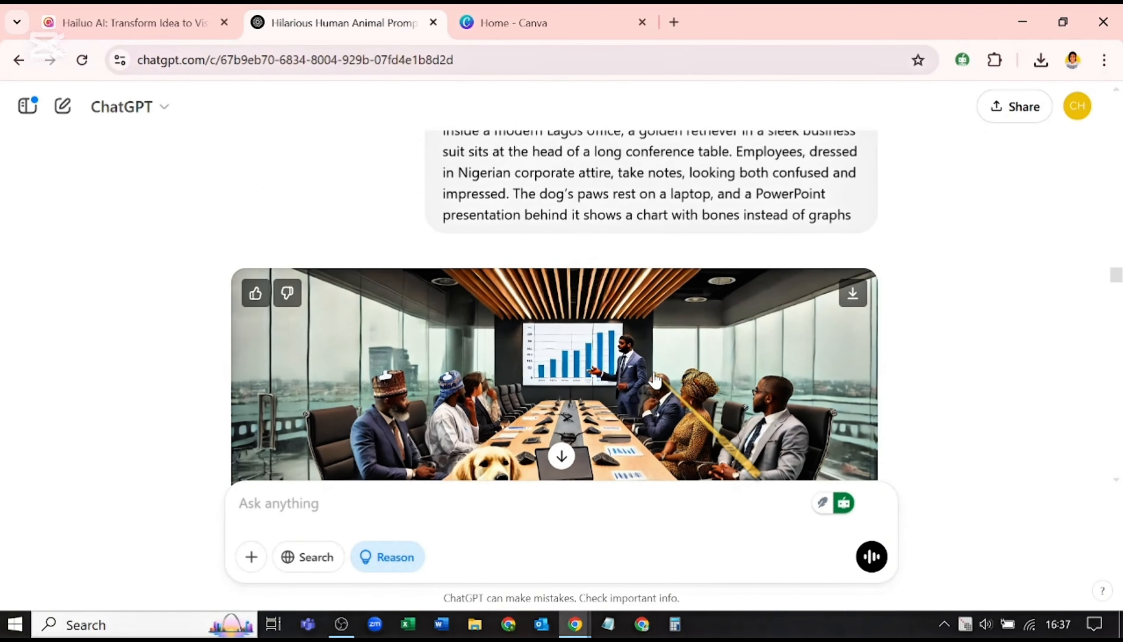
scroll(659, 360, up, 15)
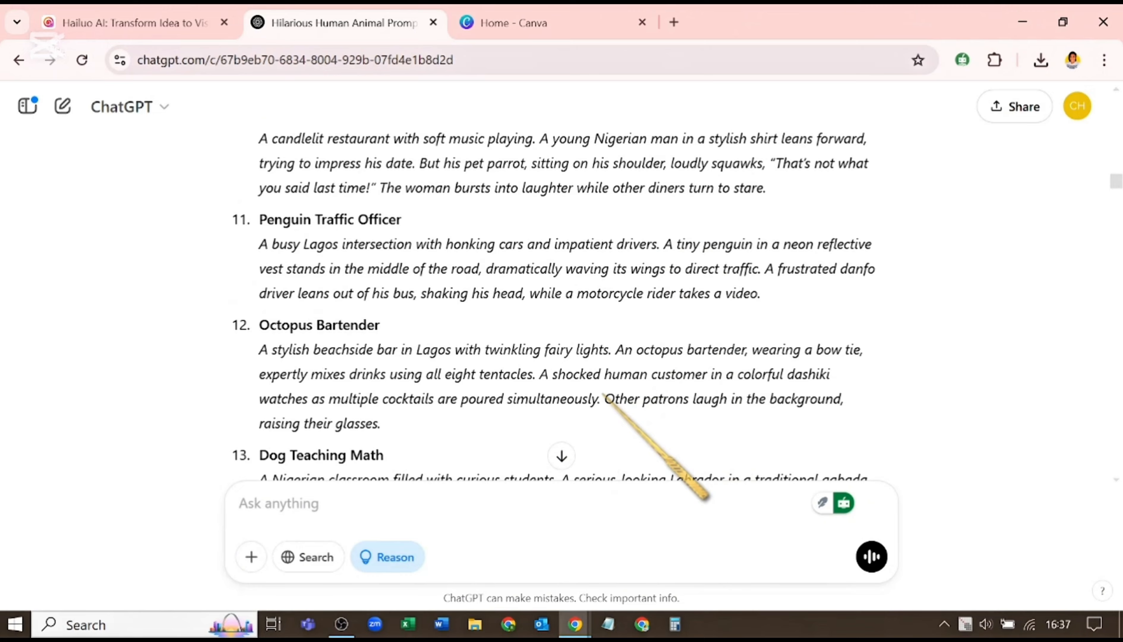
scroll(572, 363, down, 4)
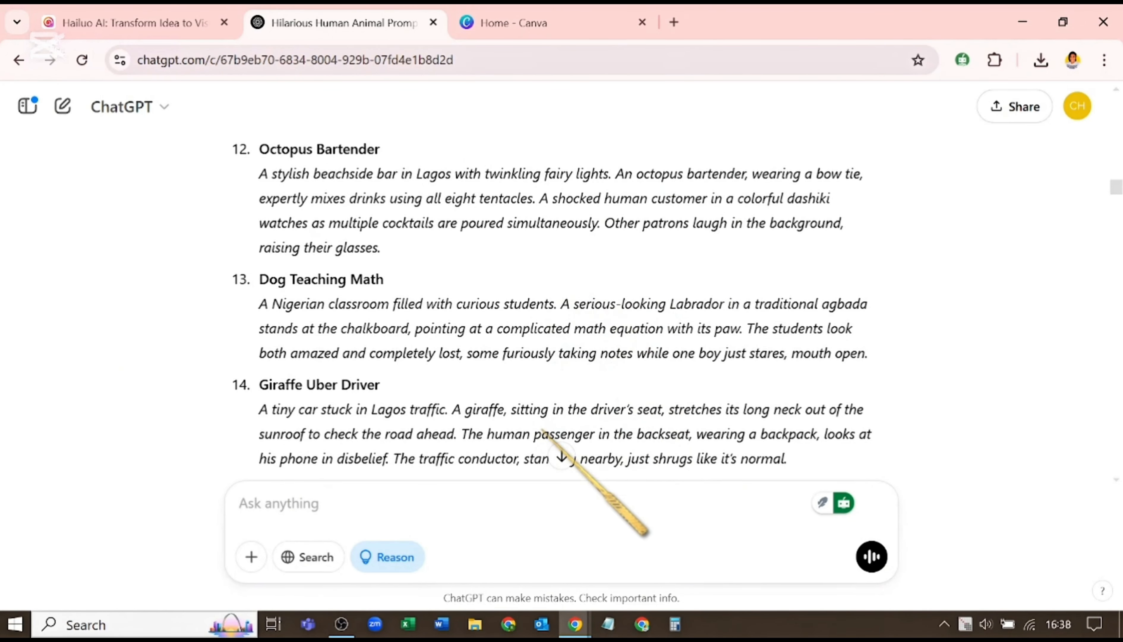
scroll(544, 366, down, 5)
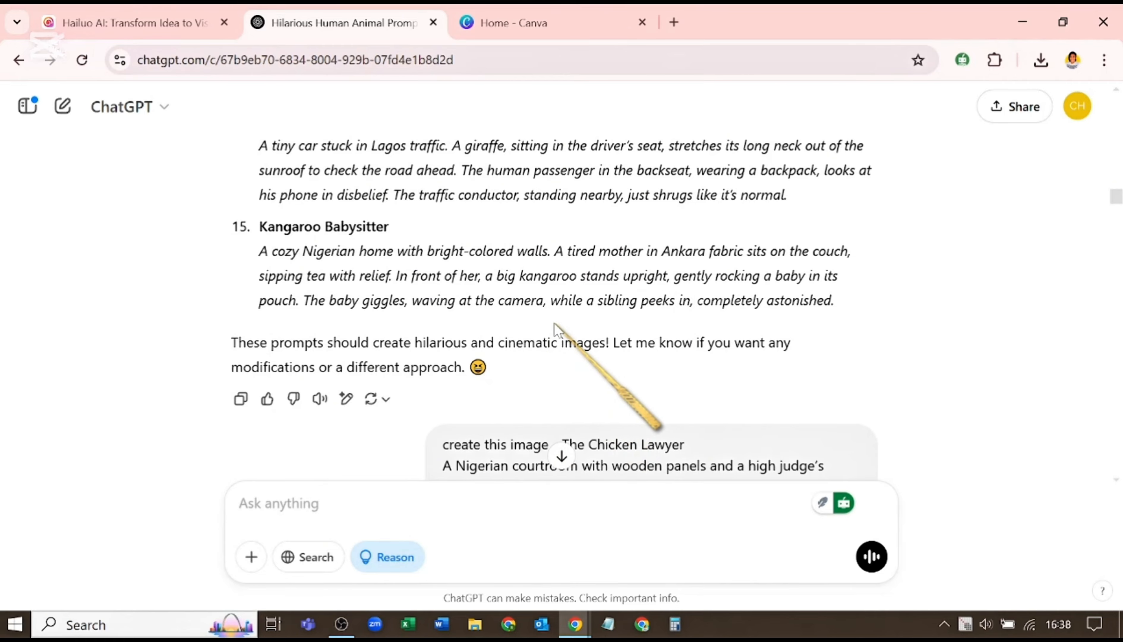
scroll(554, 324, up, 5)
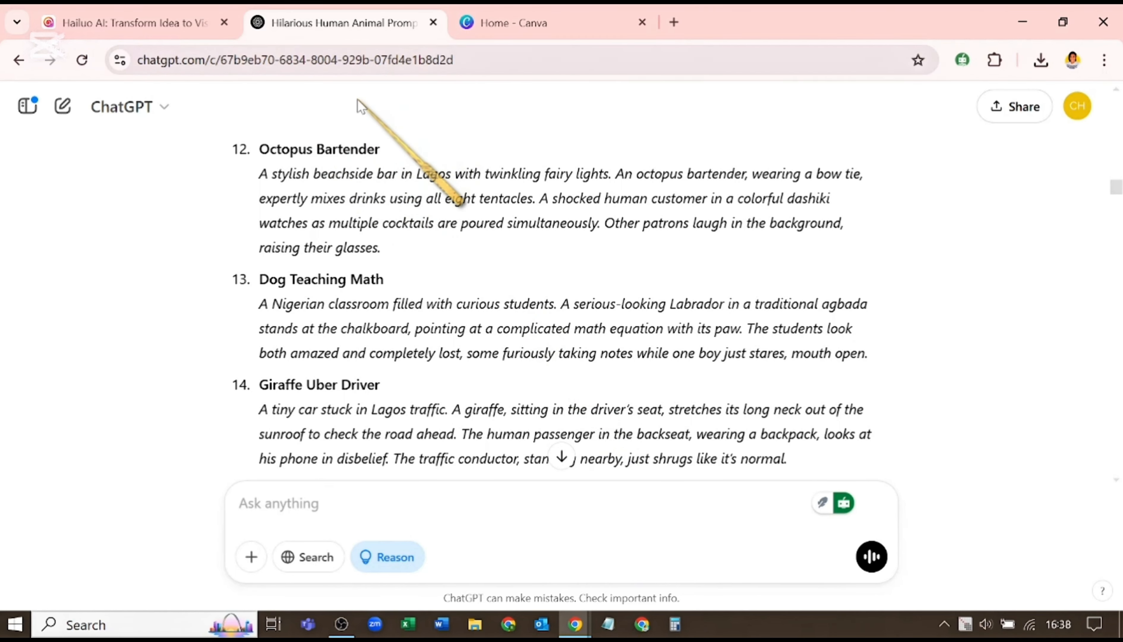
Switch to Hailuo AI and examine the example videos and their prompts on the Explore page
click(157, 35)
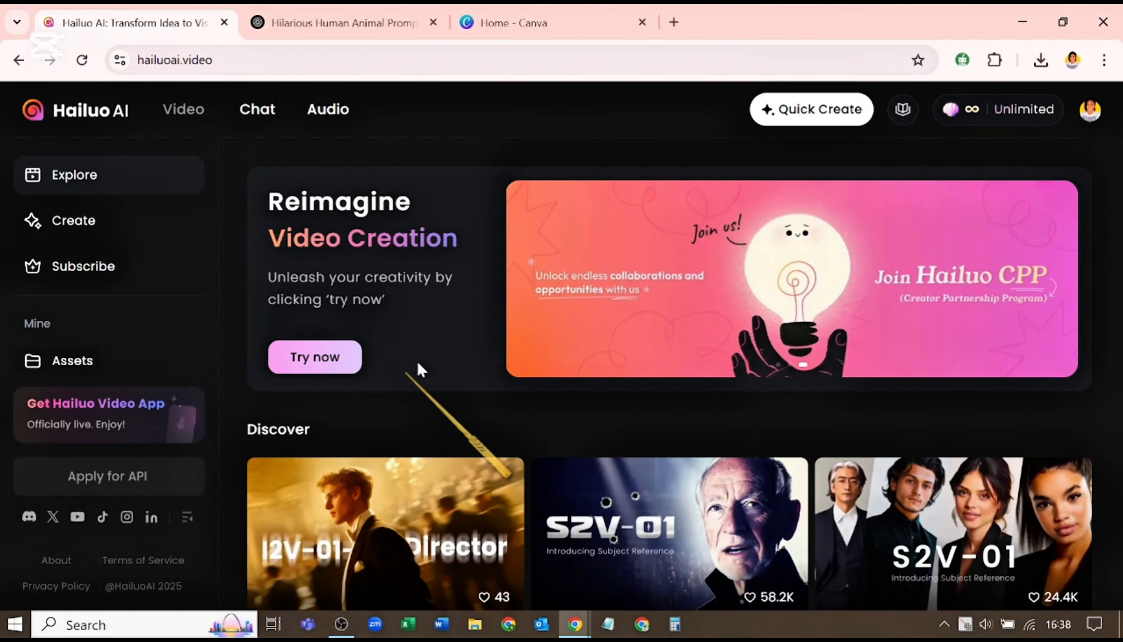
scroll(508, 339, down, 10)
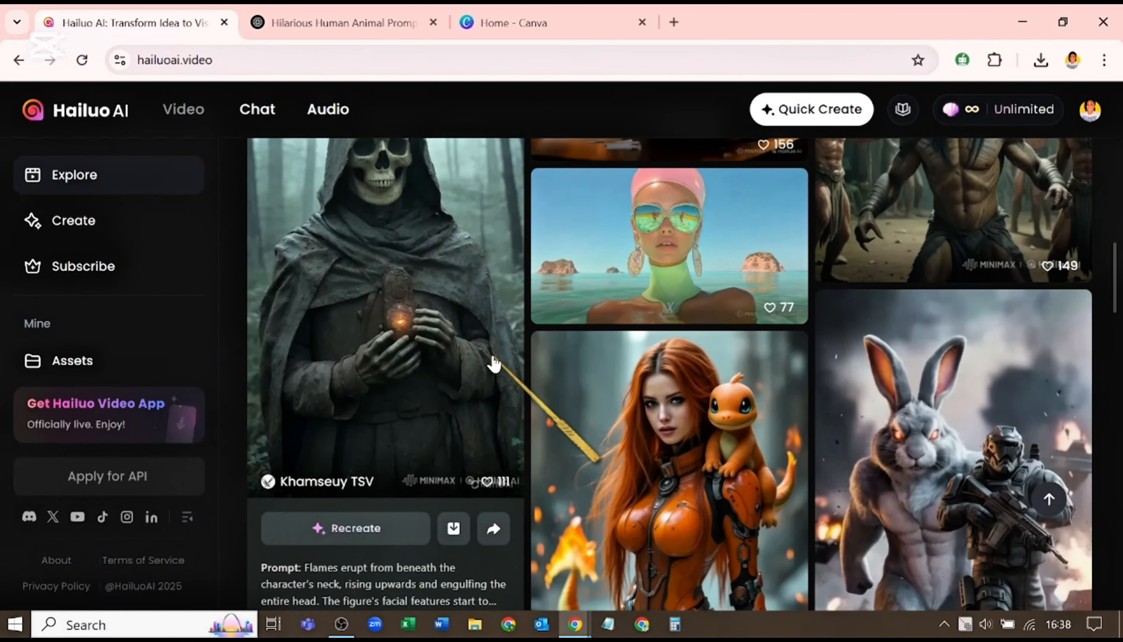
scroll(496, 367, down, 12)
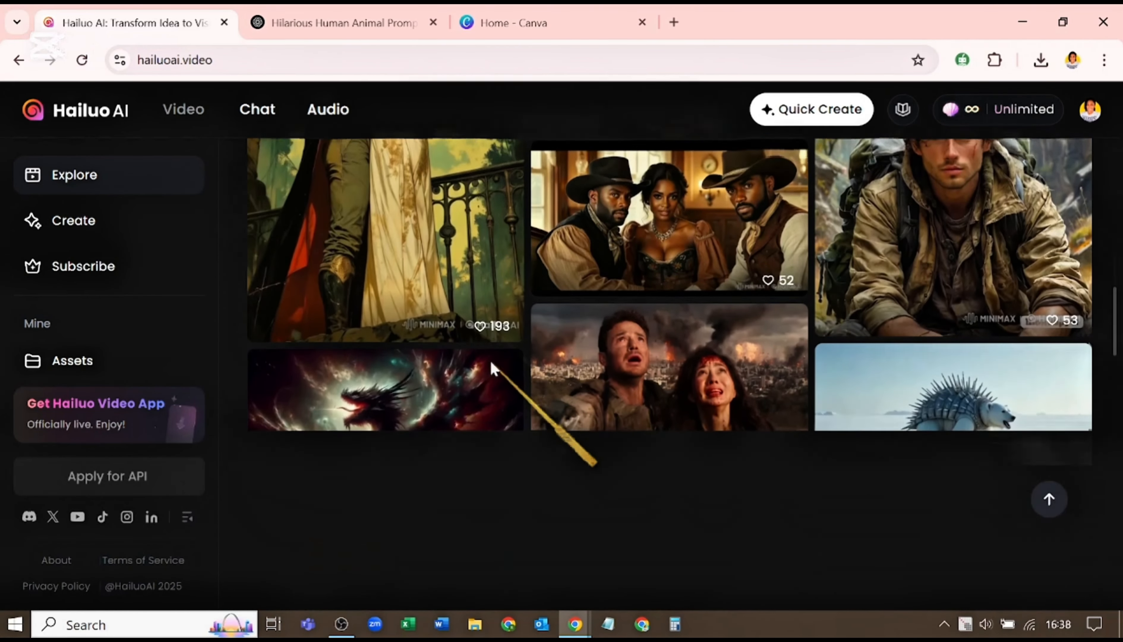
scroll(493, 356, up, 3)
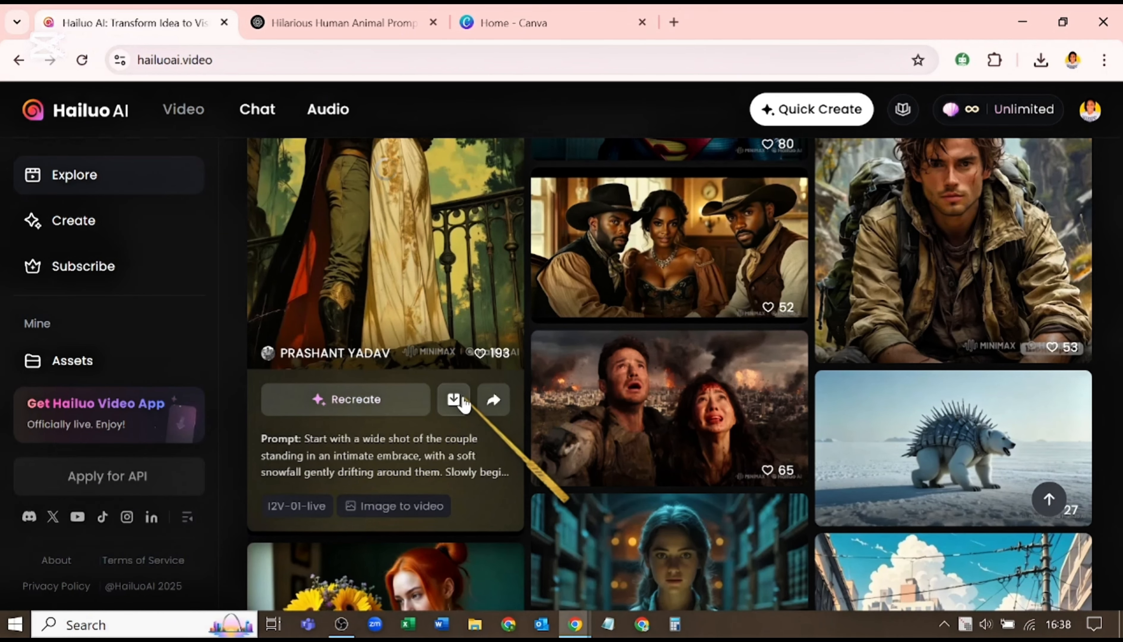
scroll(466, 406, down, 5)
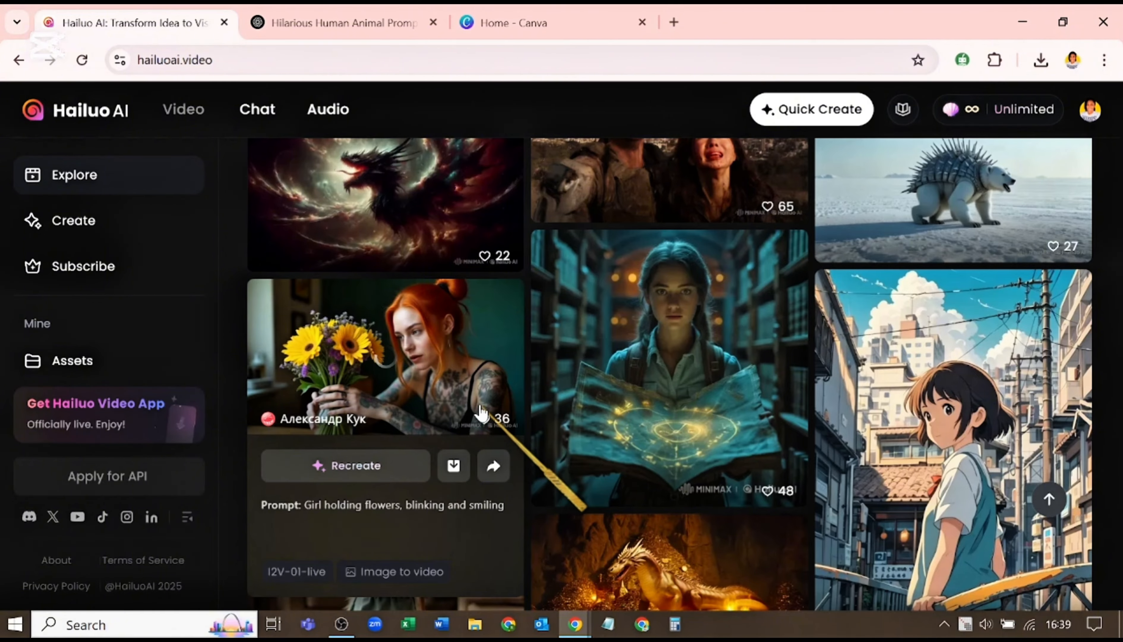
scroll(479, 415, down, 7)
scroll(473, 413, down, 10)
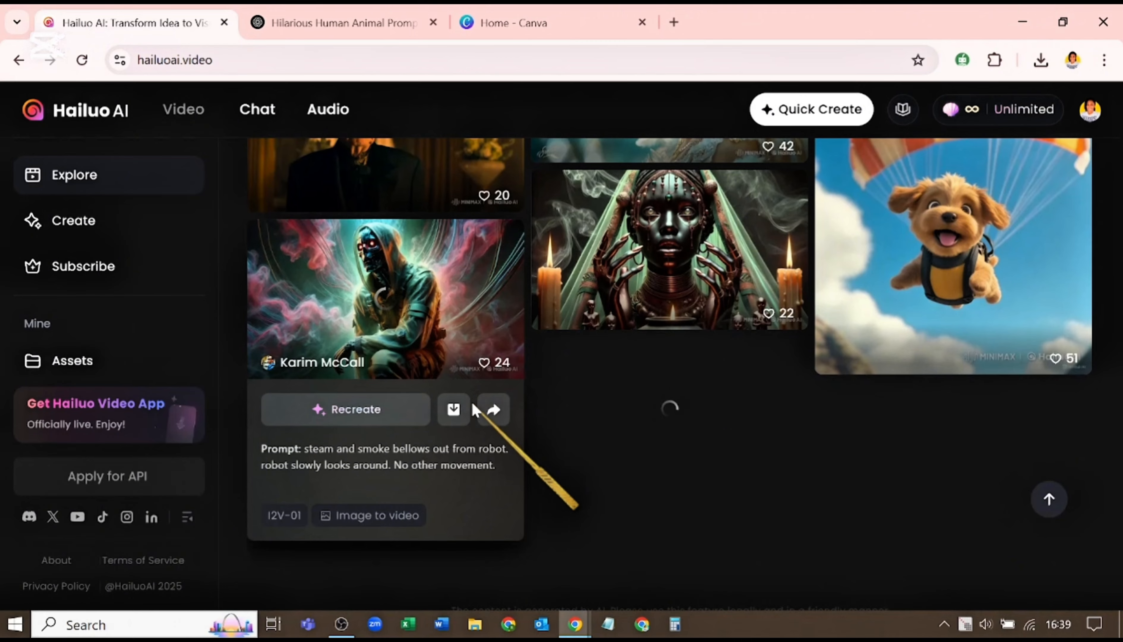
scroll(473, 409, down, 6)
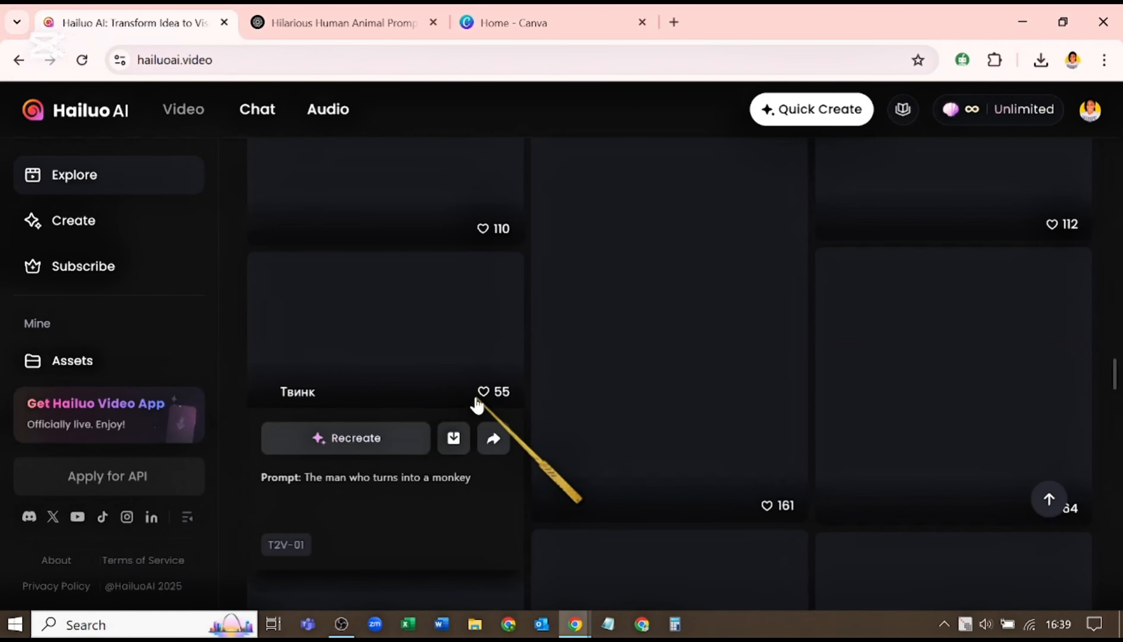
scroll(477, 401, down, 10)
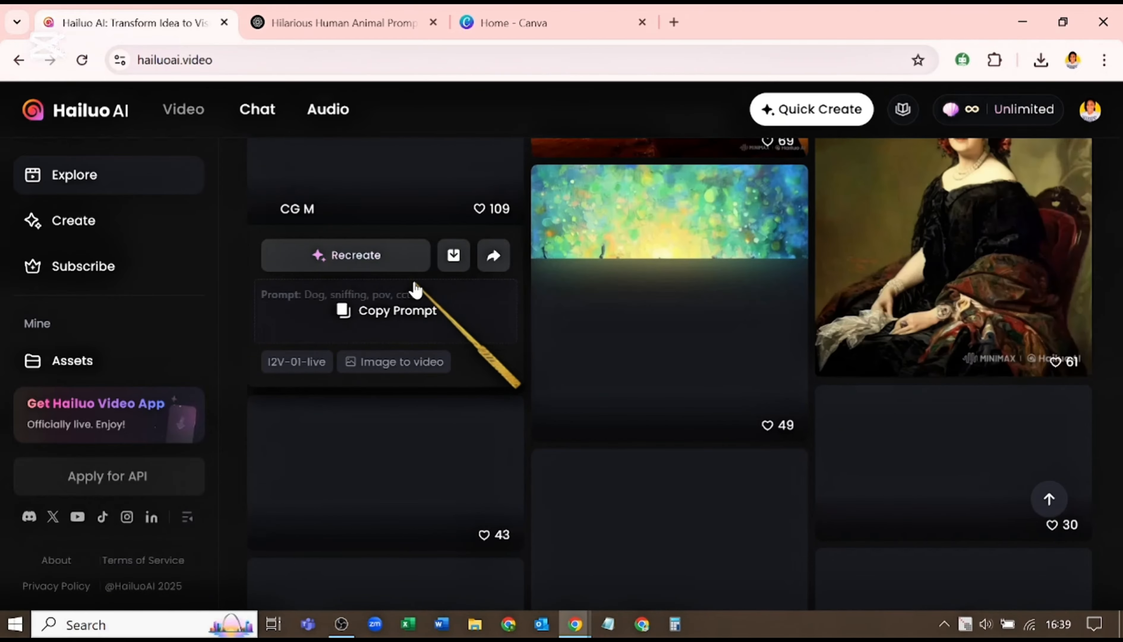
scroll(428, 299, down, 2)
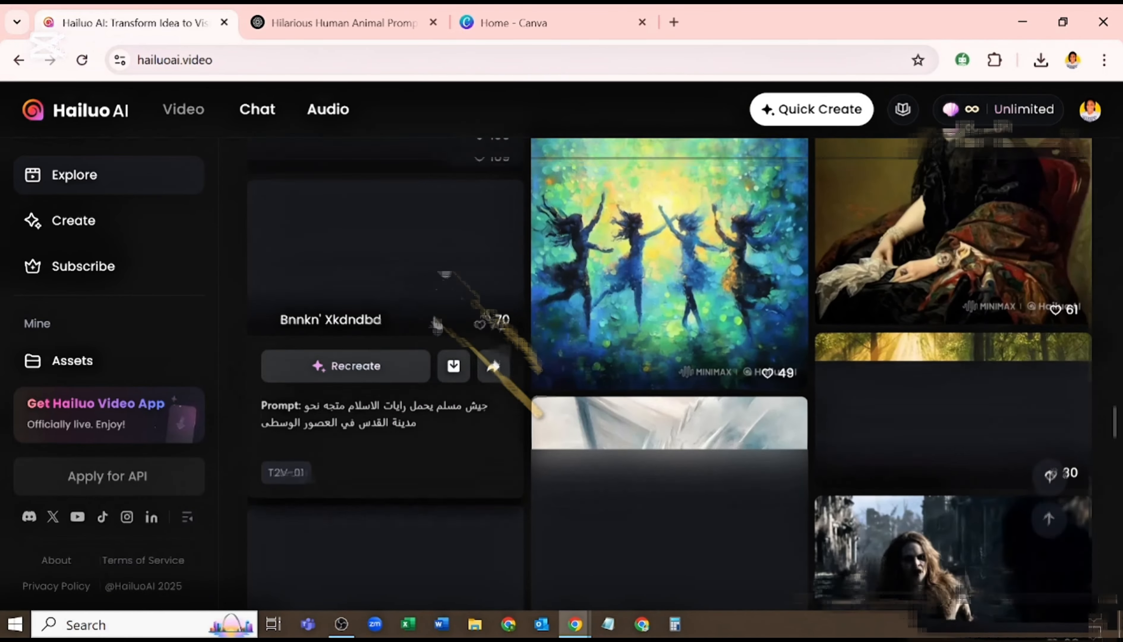
scroll(437, 324, down, 15)
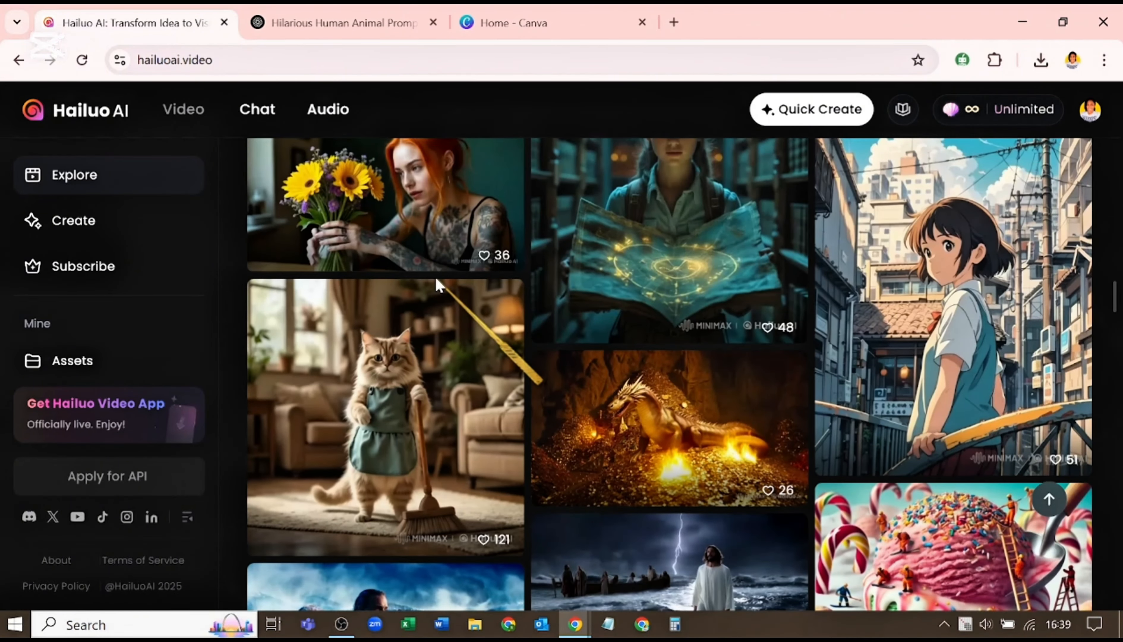
scroll(437, 285, down, 15)
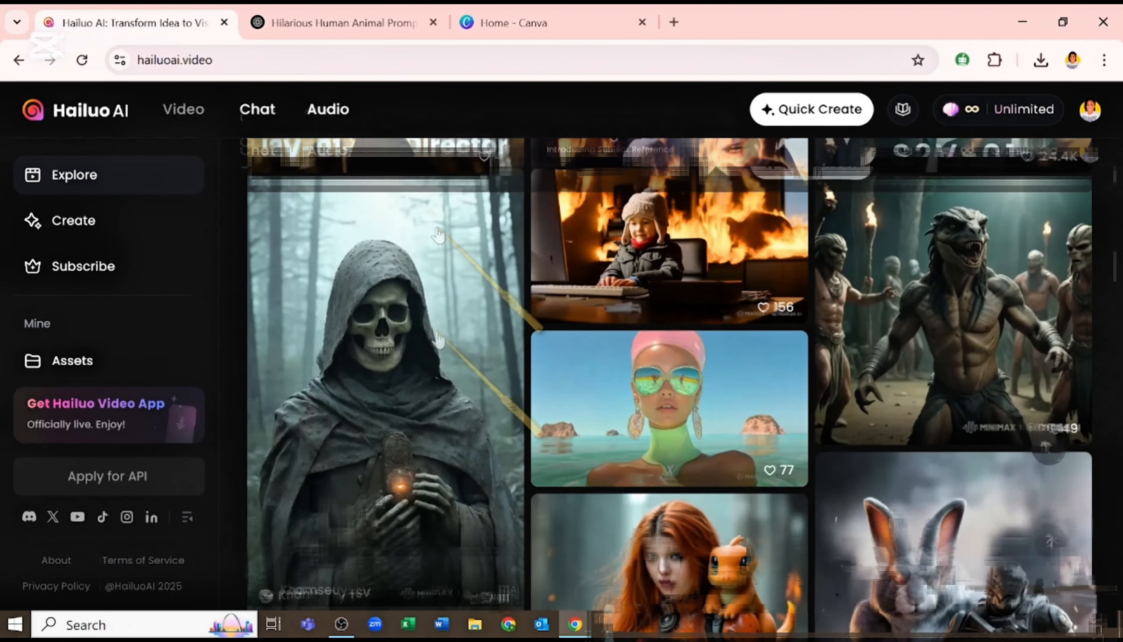
scroll(598, 383, down, 10)
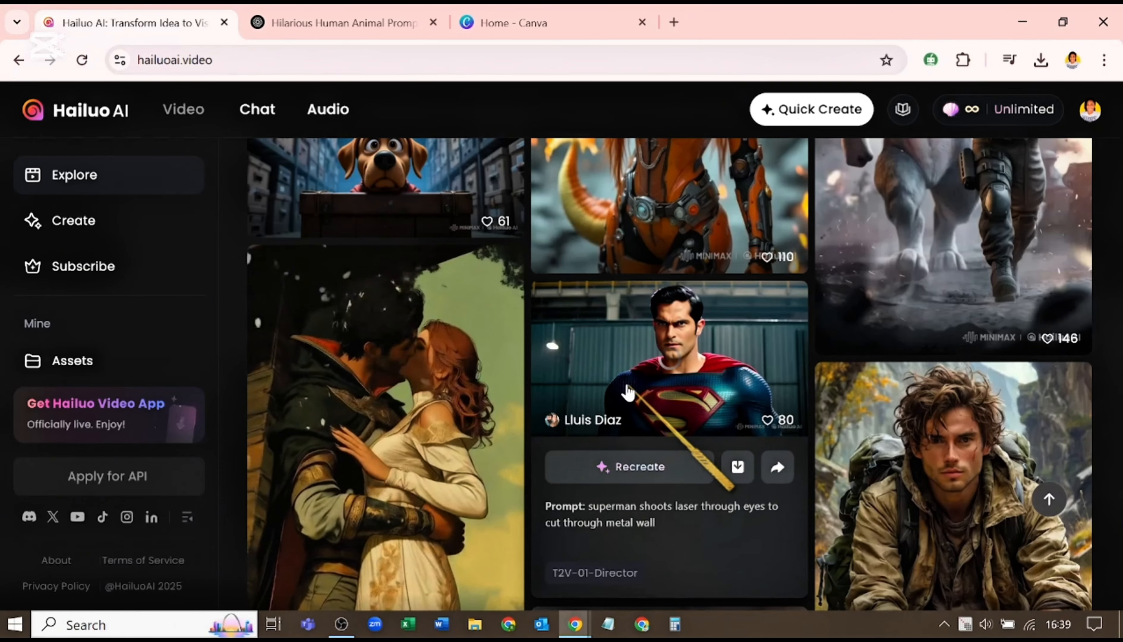
scroll(622, 370, up, 15)
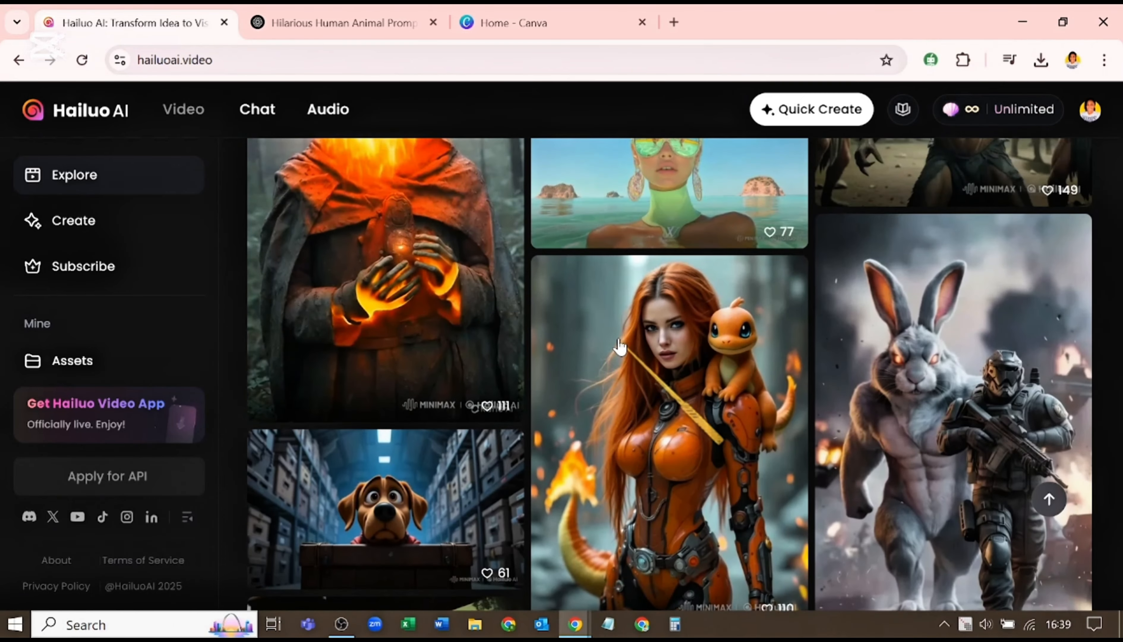
scroll(617, 338, up, 5)
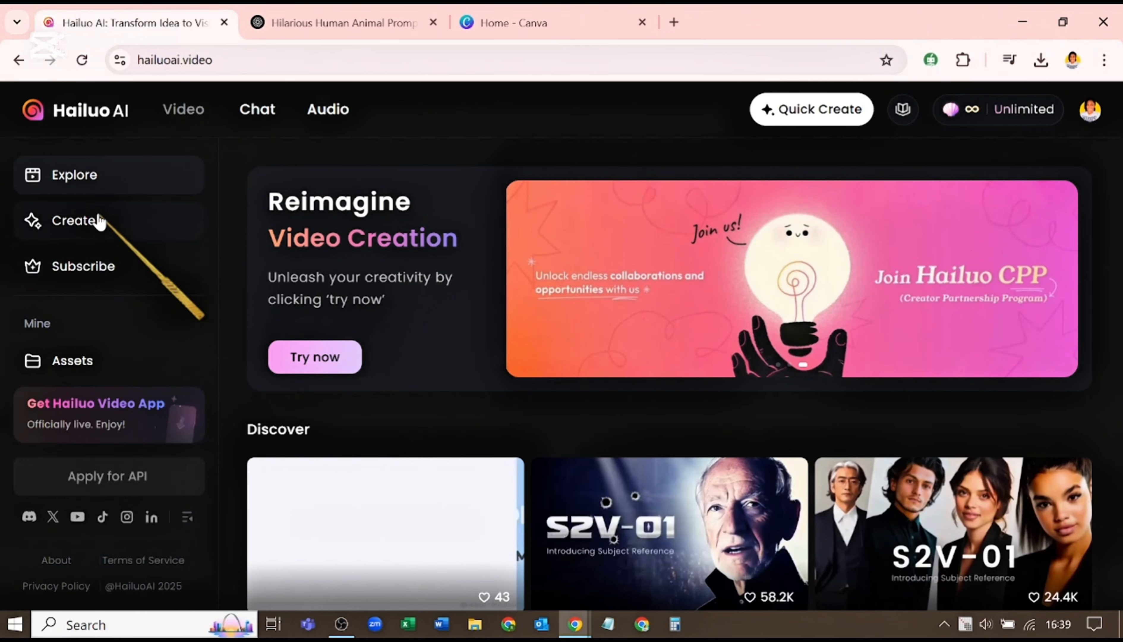
Open the video creation page with Image to Video mode
click(97, 236)
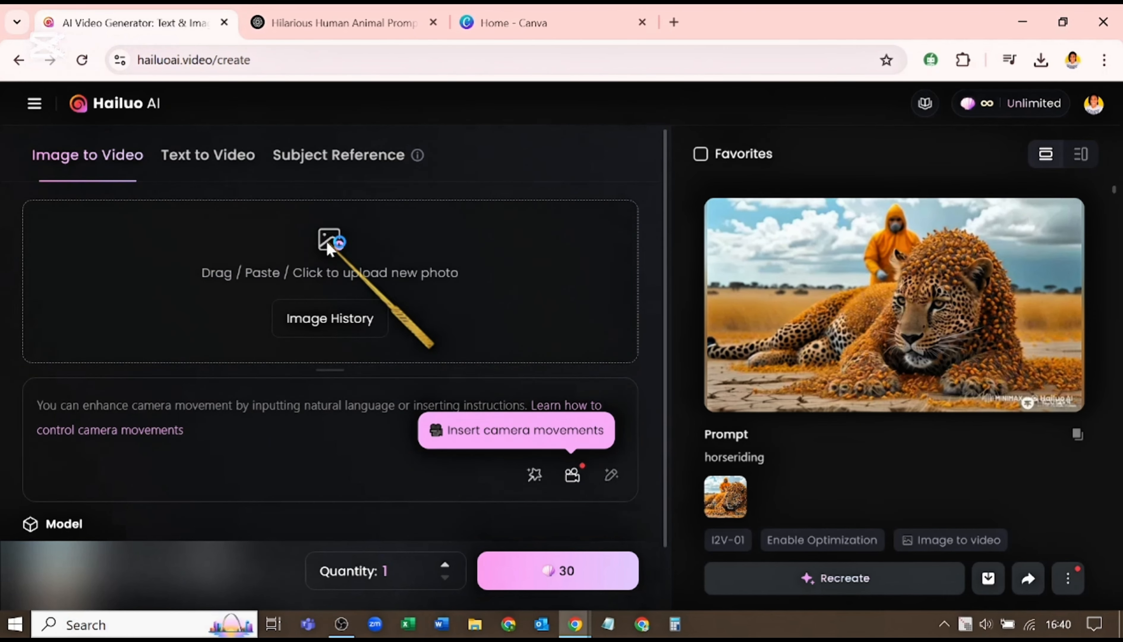
click(331, 258)
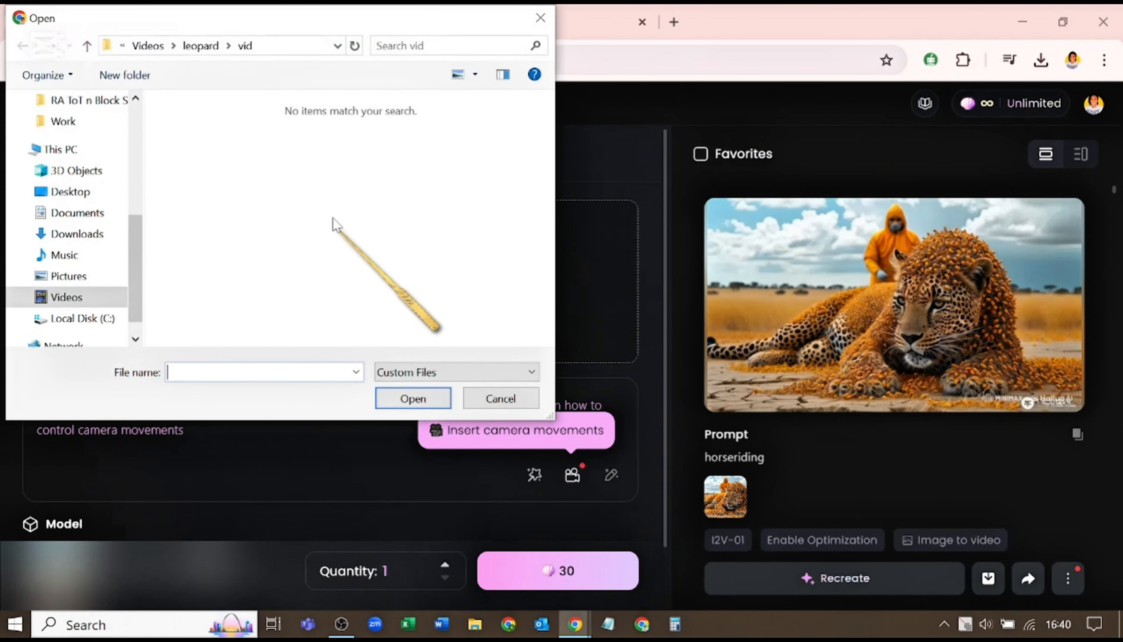
click(162, 51)
double_click(311, 289)
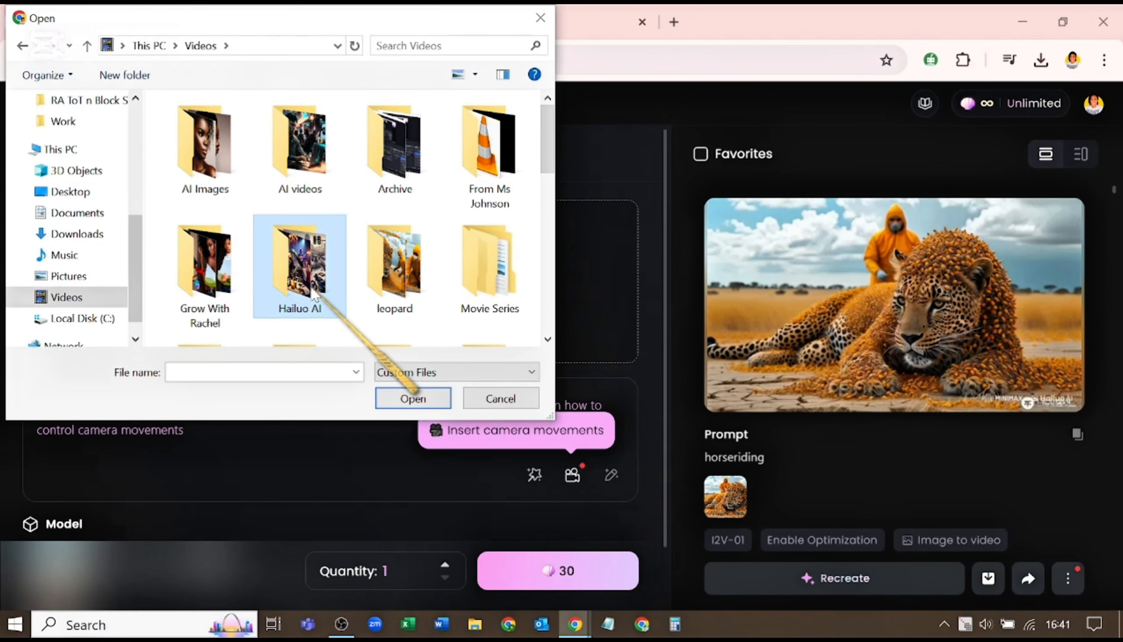
click(501, 398)
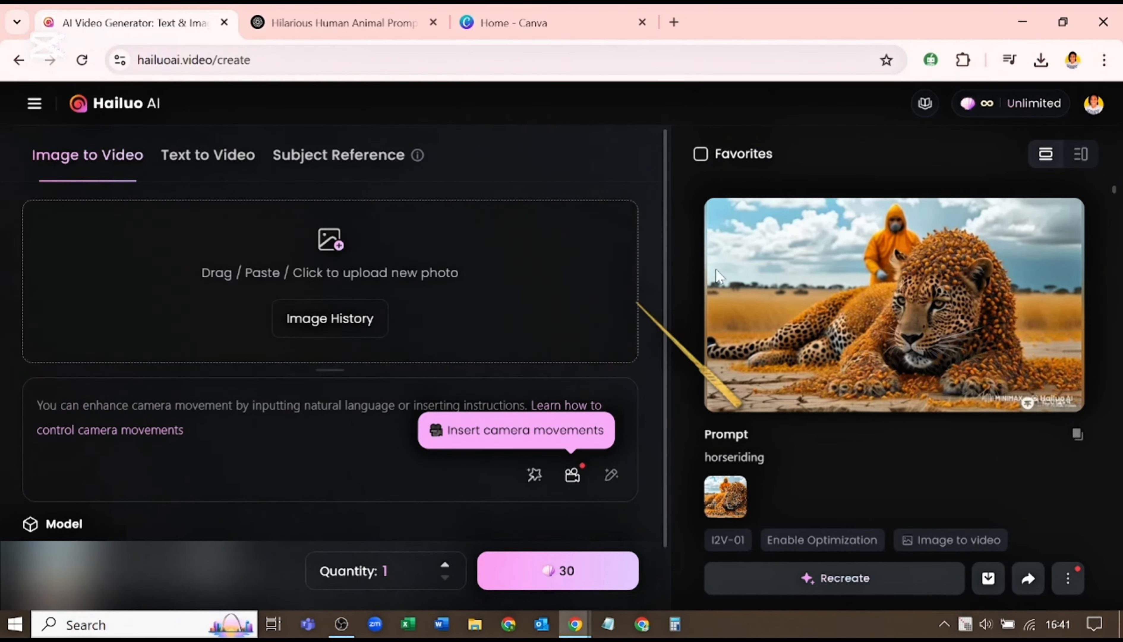
Try to upload the downloaded webp image of the chicken in a Nigerian courtroom as the image-to-video source
click(1041, 60)
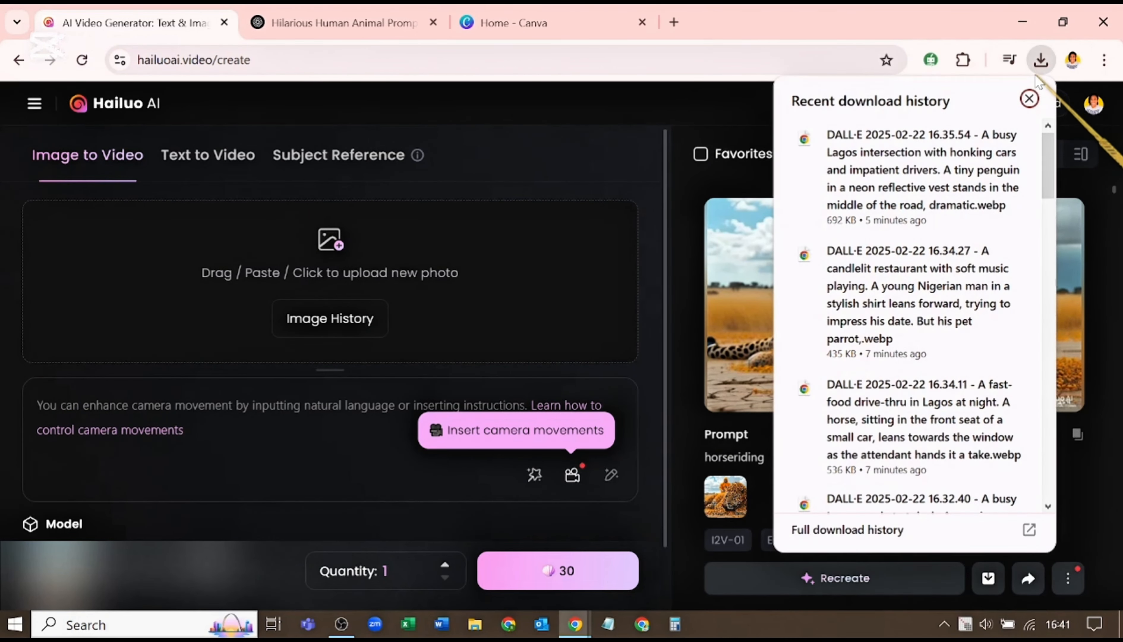
scroll(935, 292, down, 15)
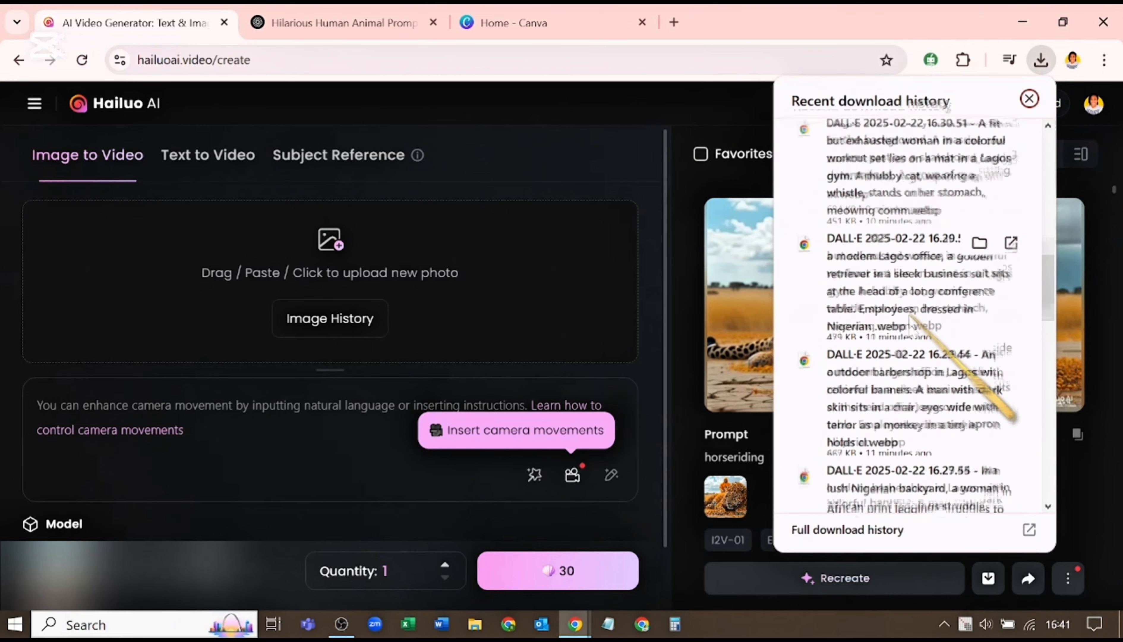
scroll(900, 325, up, 6)
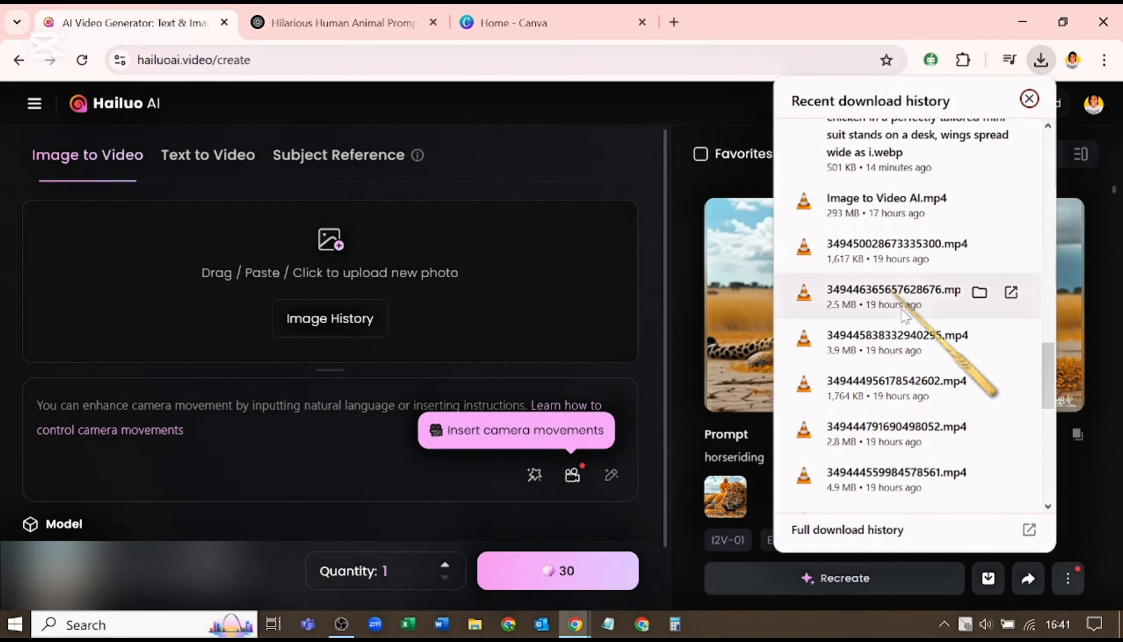
drag(886, 248, 345, 243)
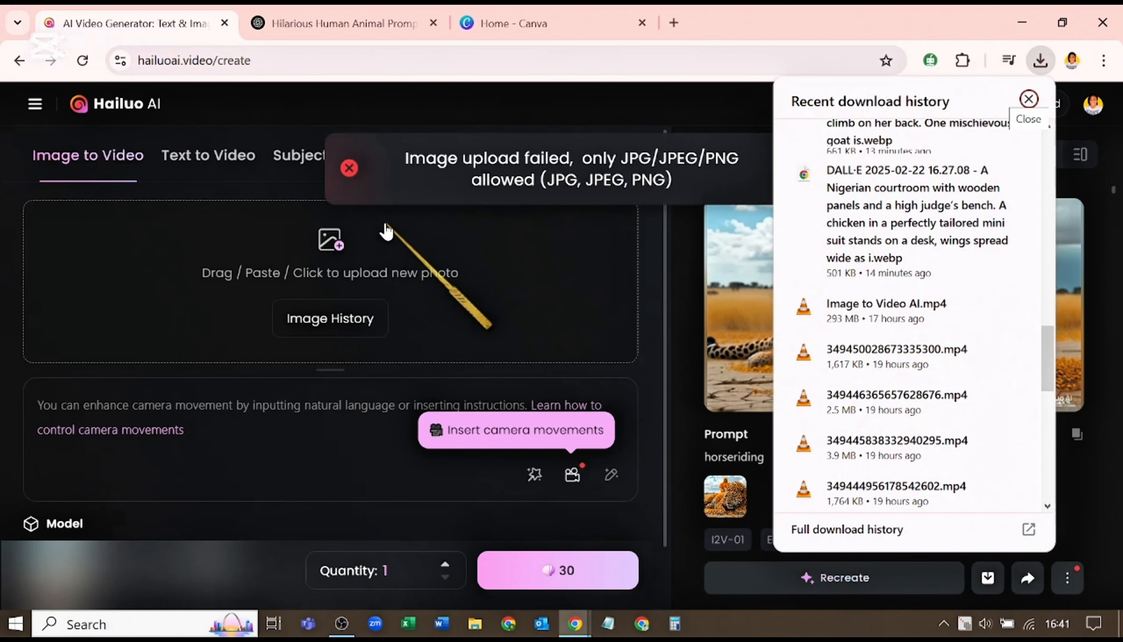
click(603, 118)
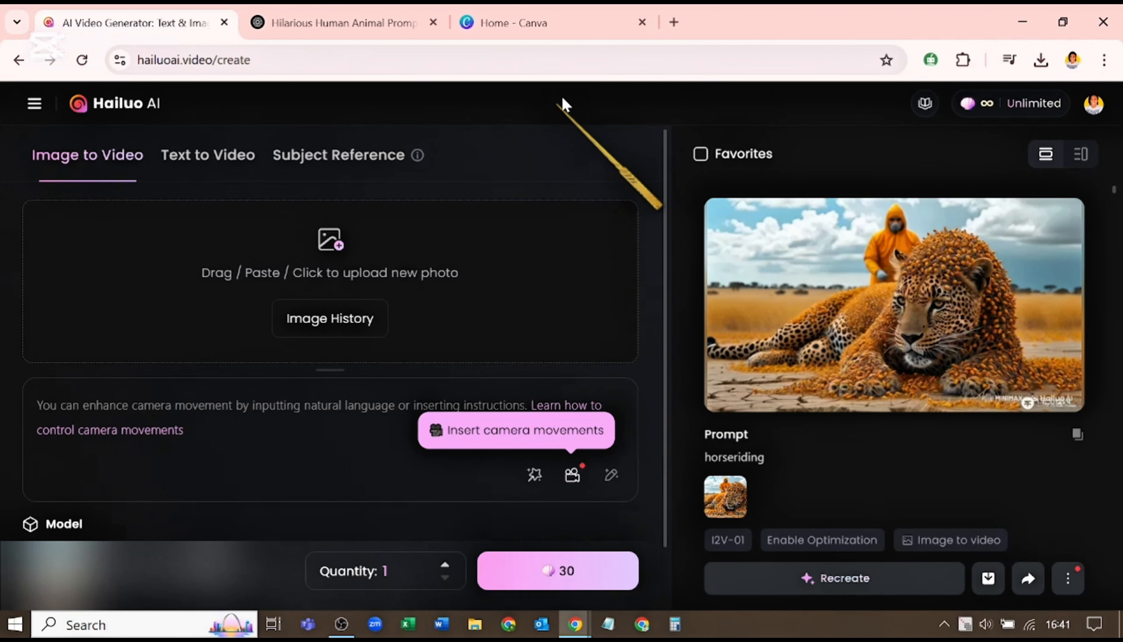
Switch to Canva, create a blank YouTube Thumbnail design and show the folders among your projects
click(582, 33)
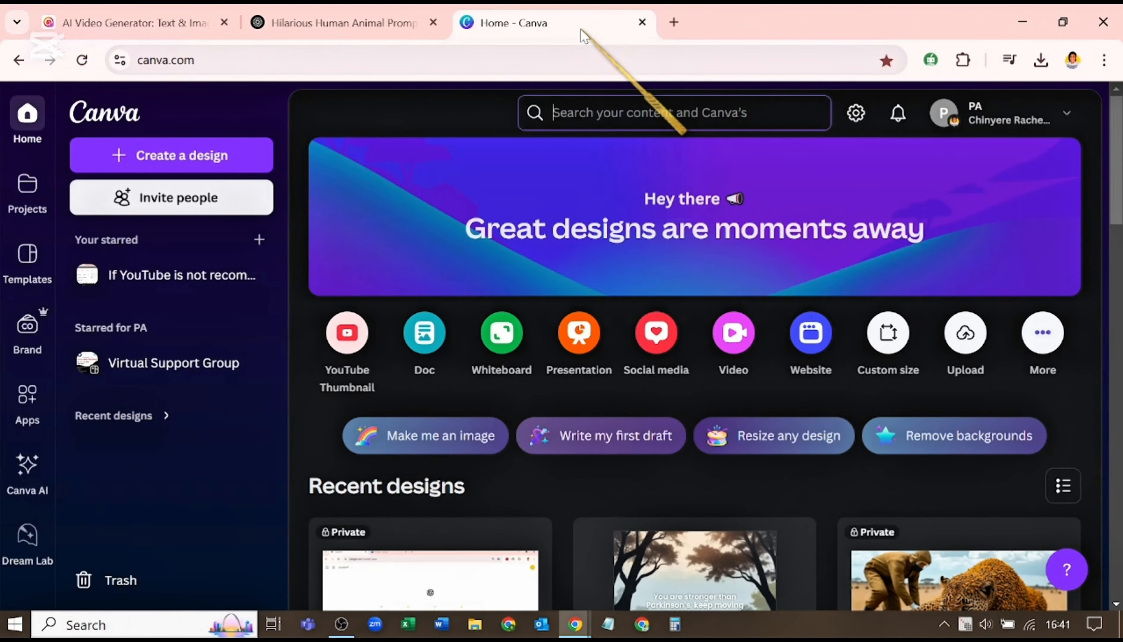
click(348, 352)
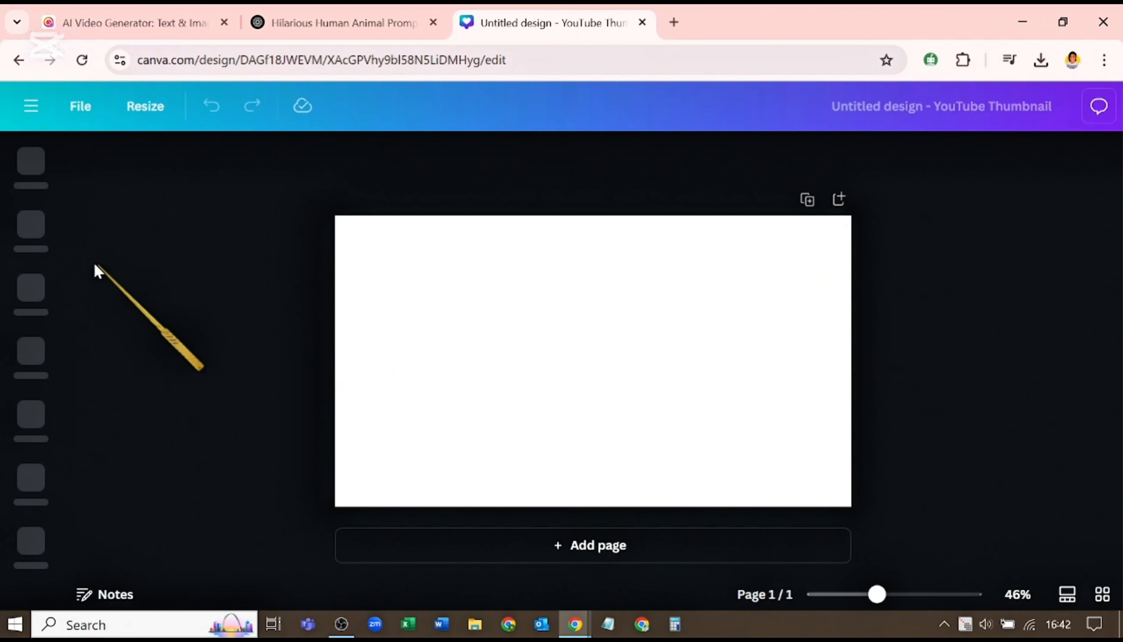
scroll(33, 414, down, 5)
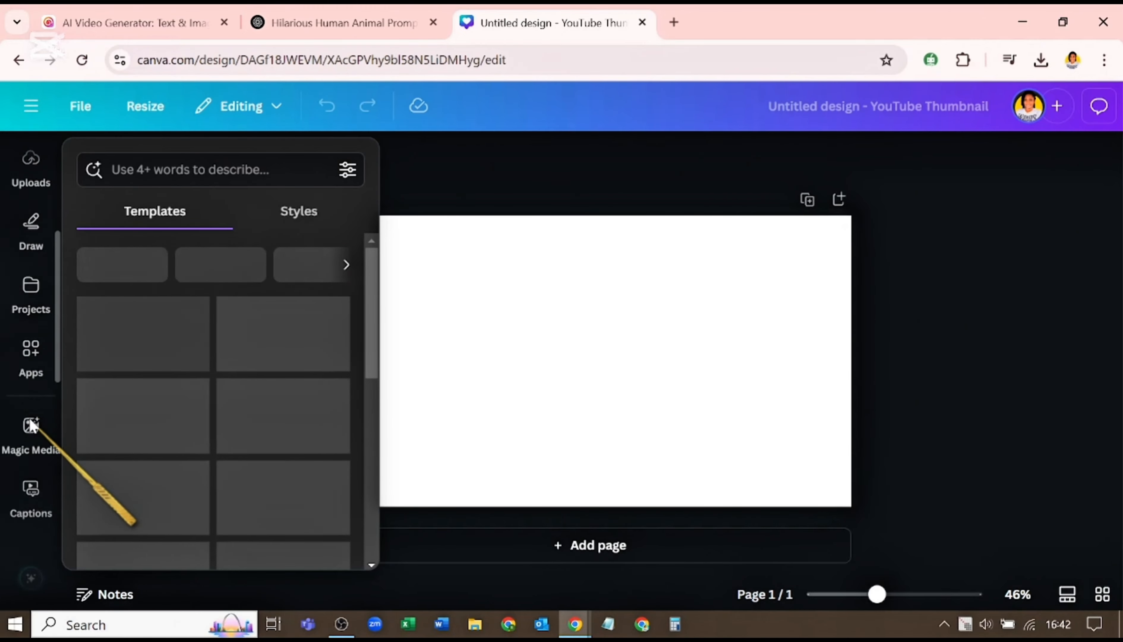
click(29, 292)
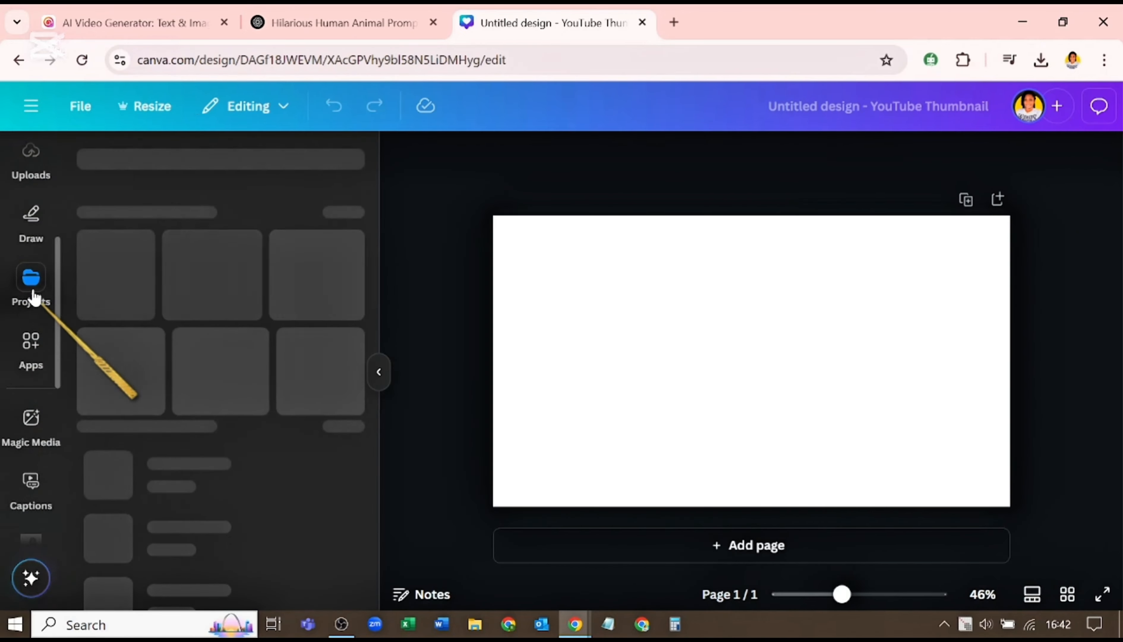
click(213, 255)
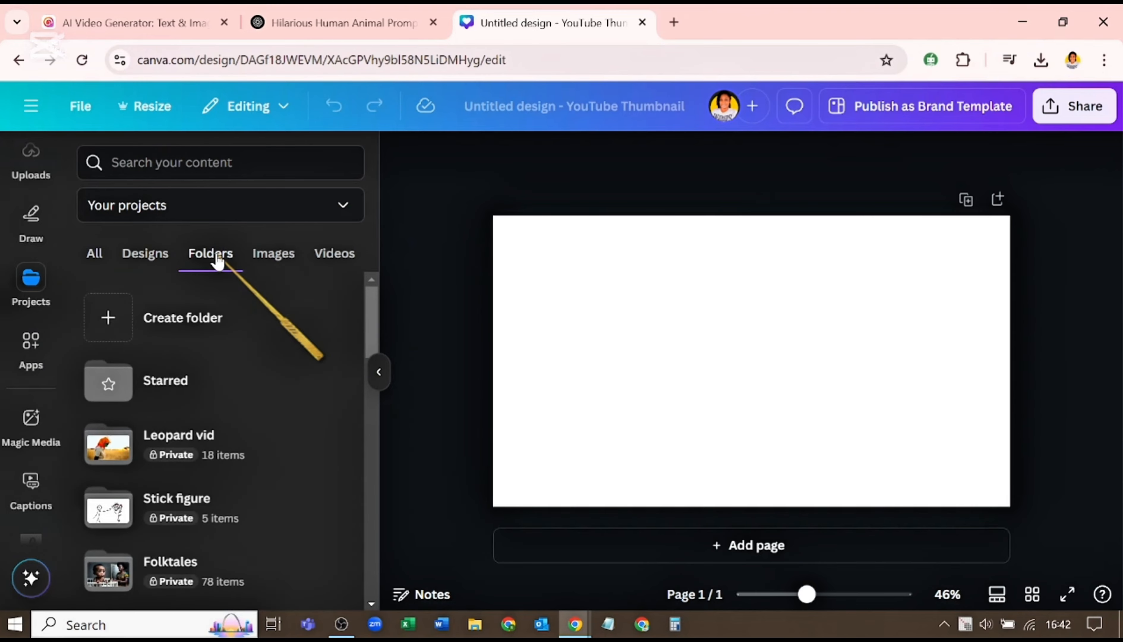
Create a project folder named "Hailuo AI" and open it
click(147, 330)
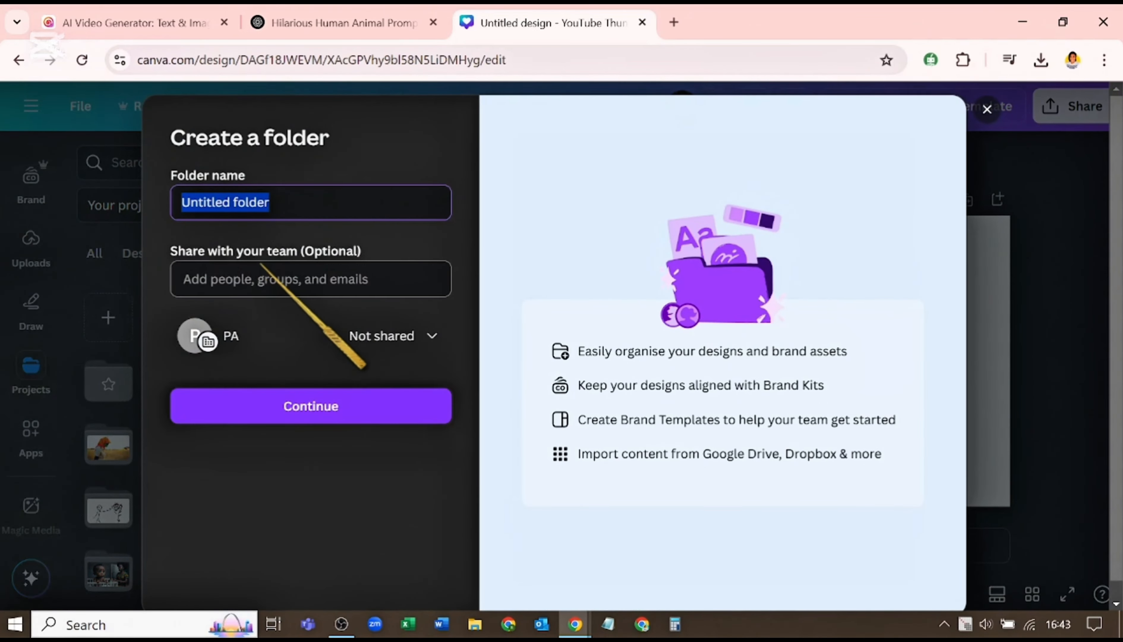
text(Hailuo AI)
click(300, 398)
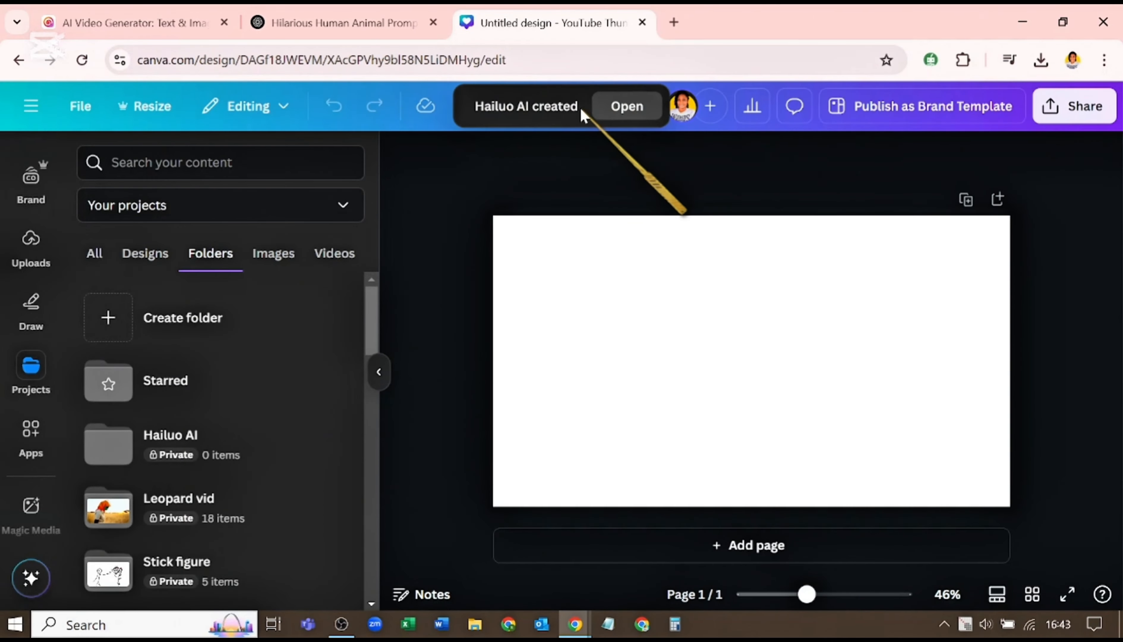
click(627, 107)
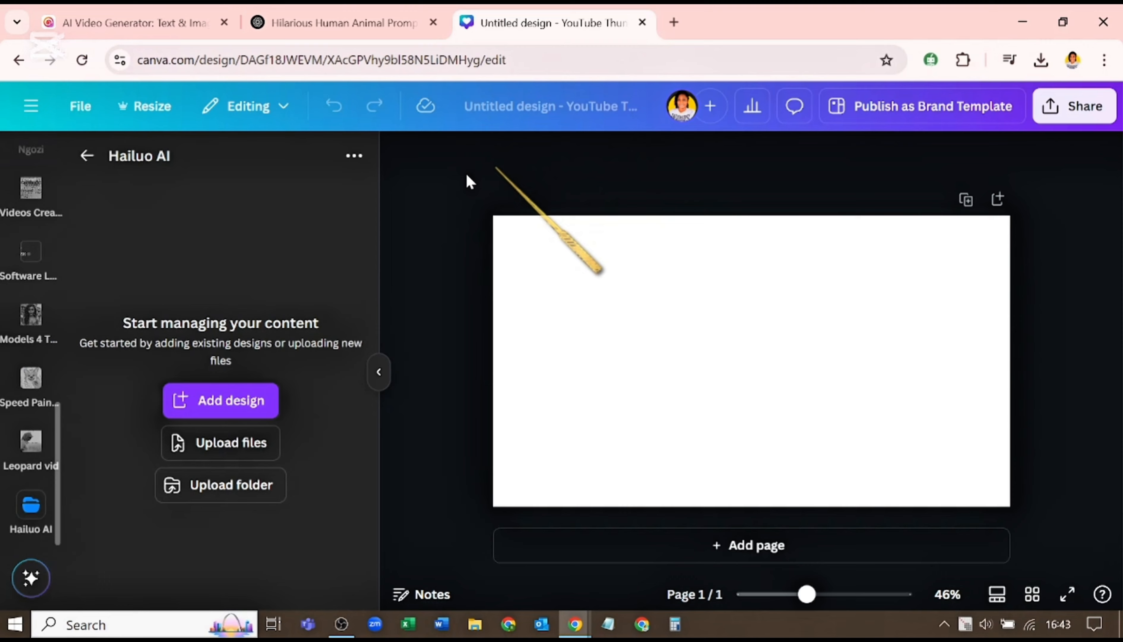
Upload the local Hailuo AI folder from Videos into the new project folder
click(355, 166)
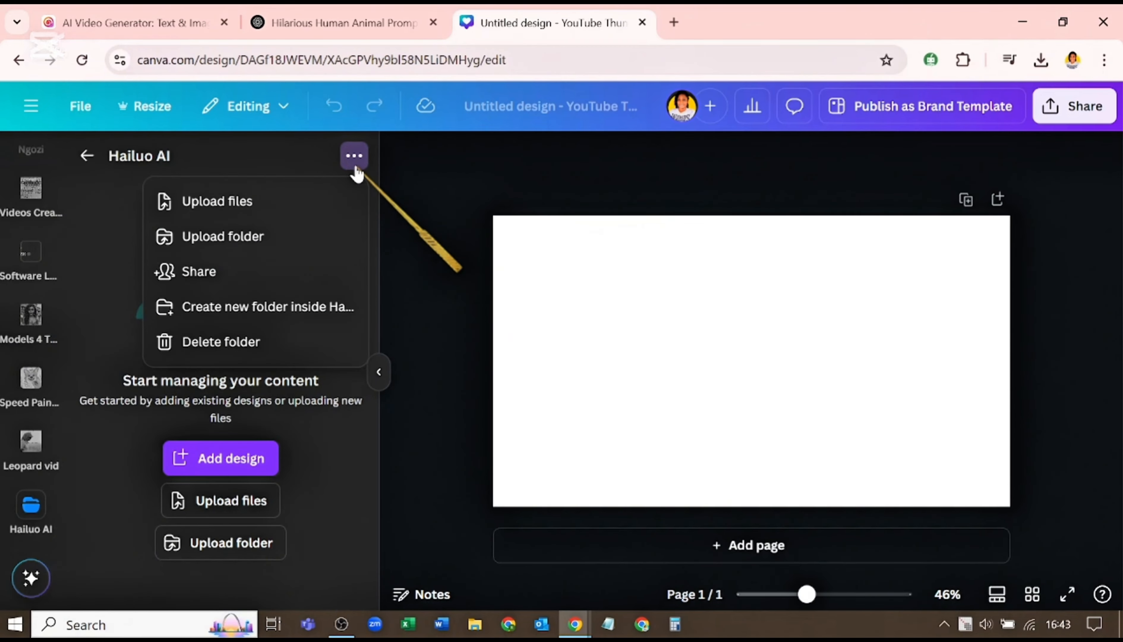
click(281, 246)
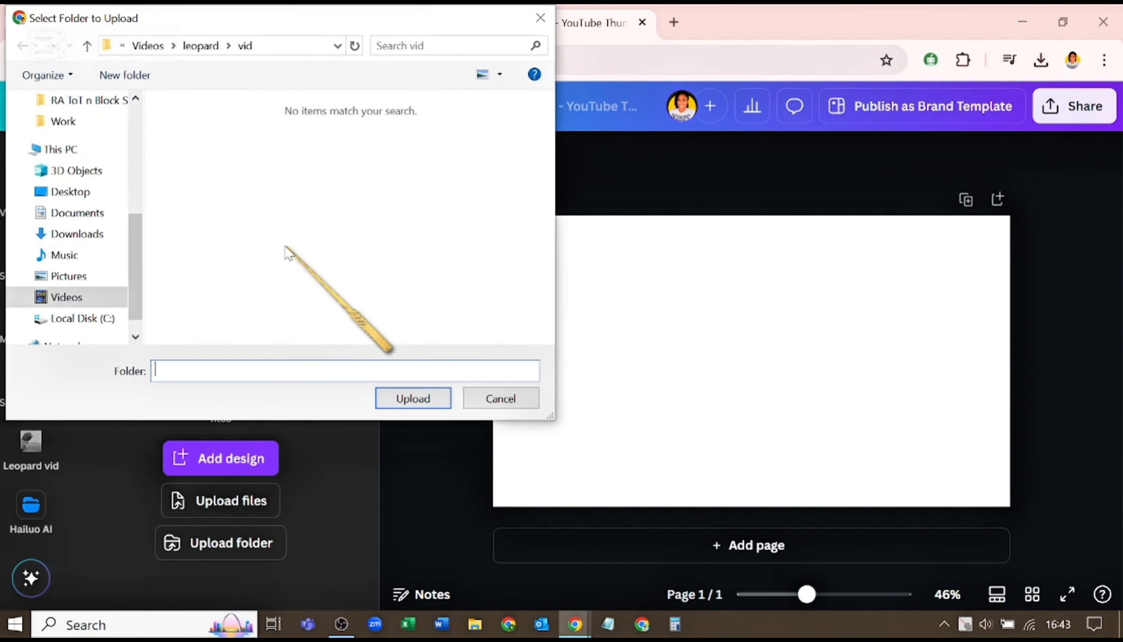
click(150, 45)
click(335, 289)
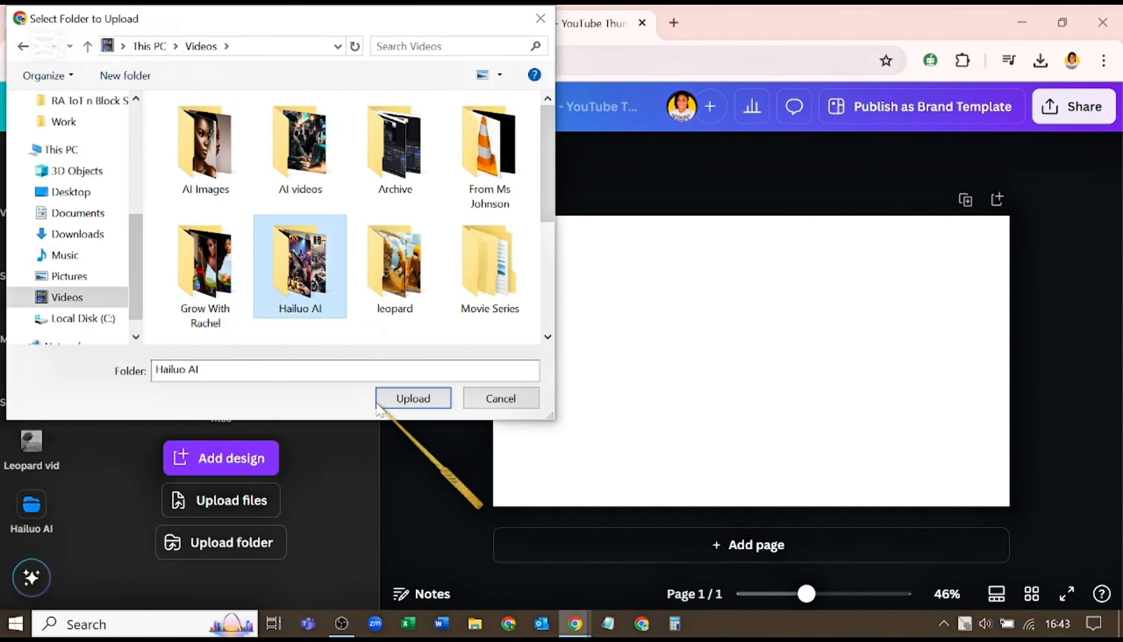
click(396, 399)
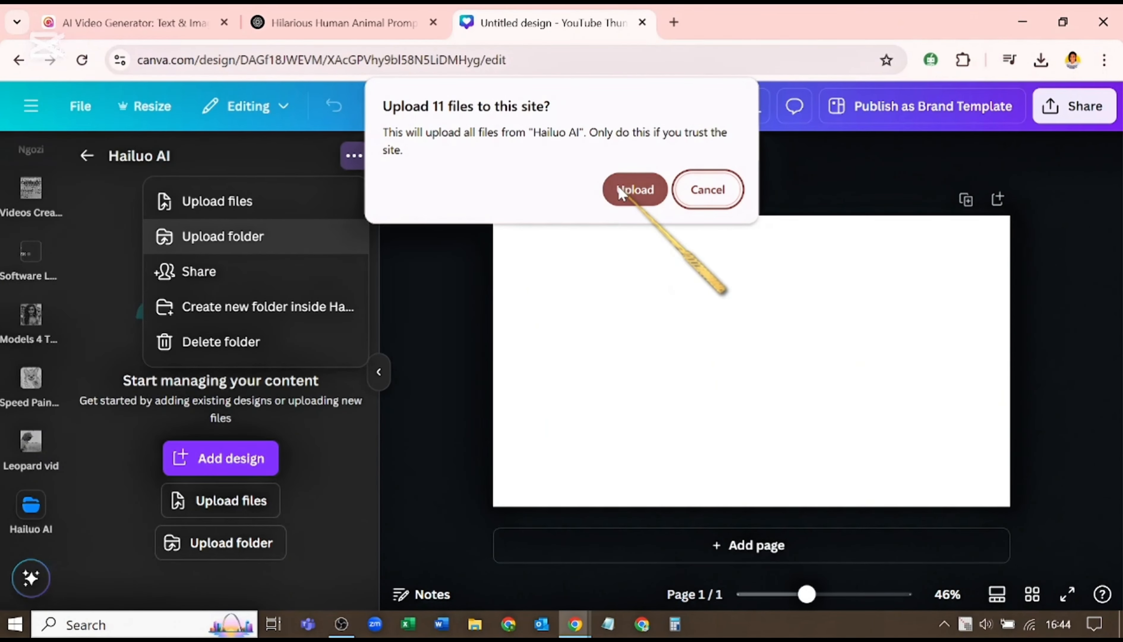
click(622, 195)
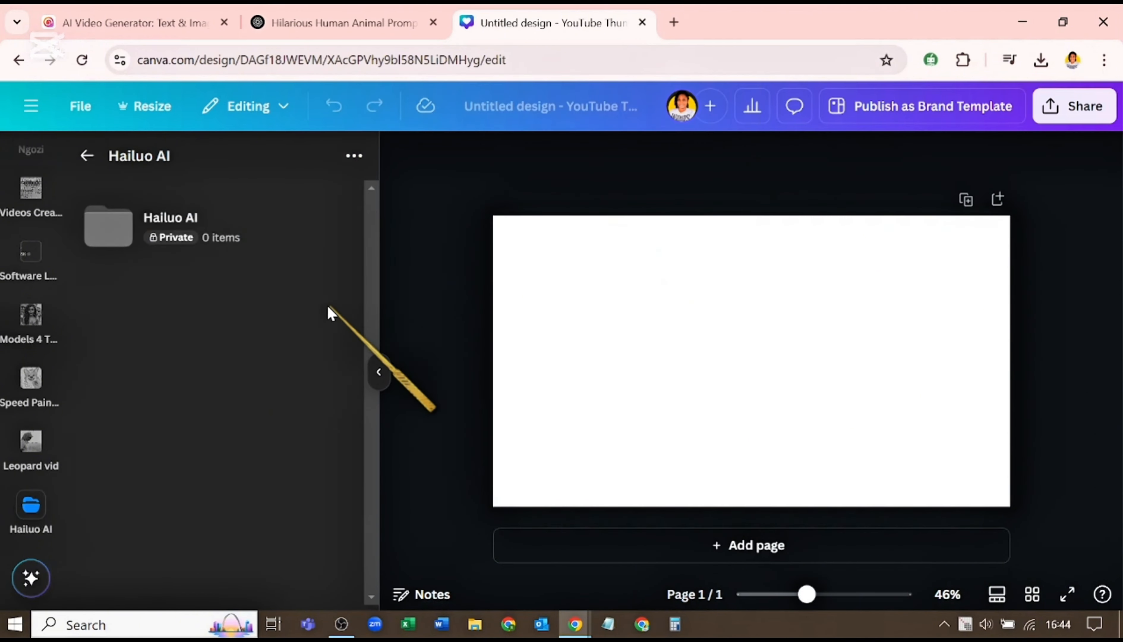
Open the uploaded Hailuo AI subfolder and place its 11 images full-page in the design, one image per page, adding pages as needed
click(248, 239)
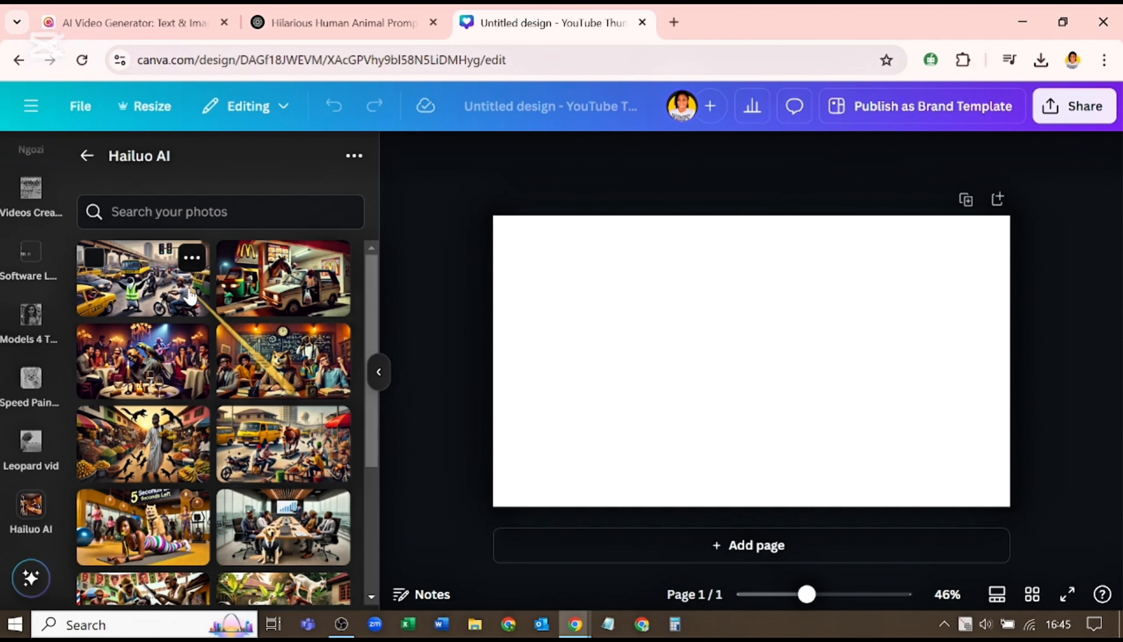
drag(190, 294, 517, 388)
click(519, 545)
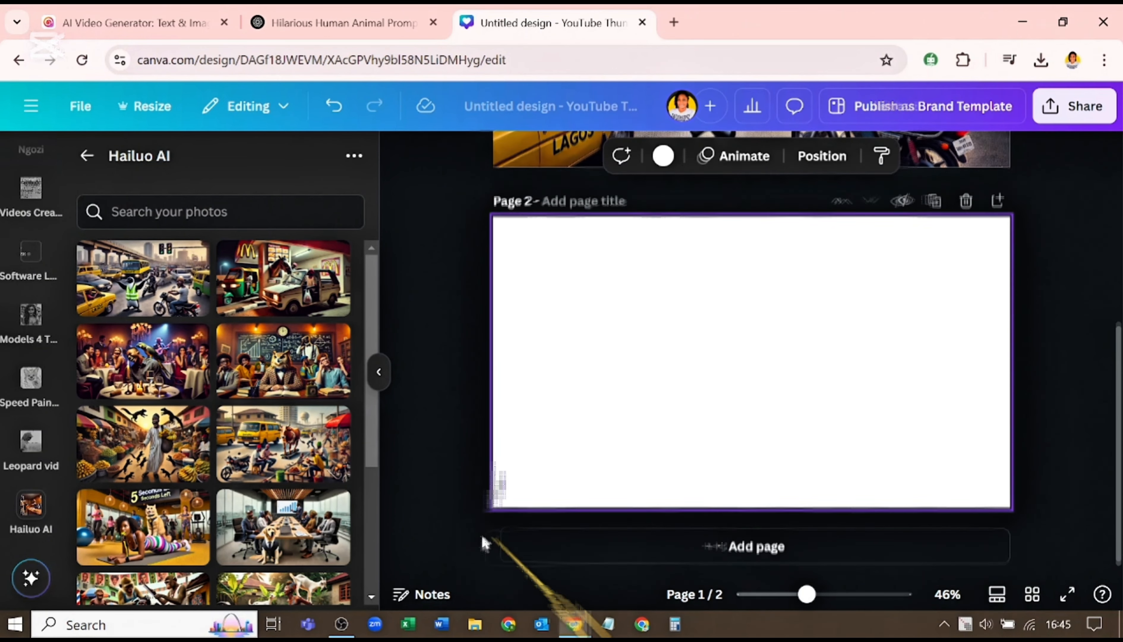
drag(285, 279, 513, 394)
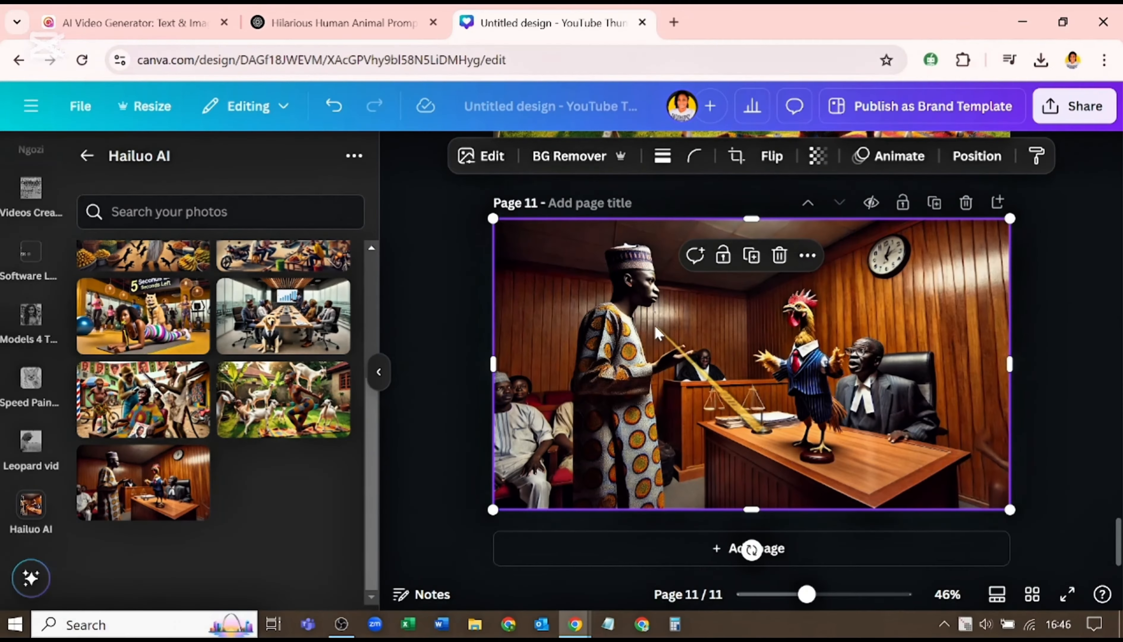
Review the filled pages and download pages 1–11 as PNG at size 1 (1,280 × 720 px)
scroll(660, 318, up, 5)
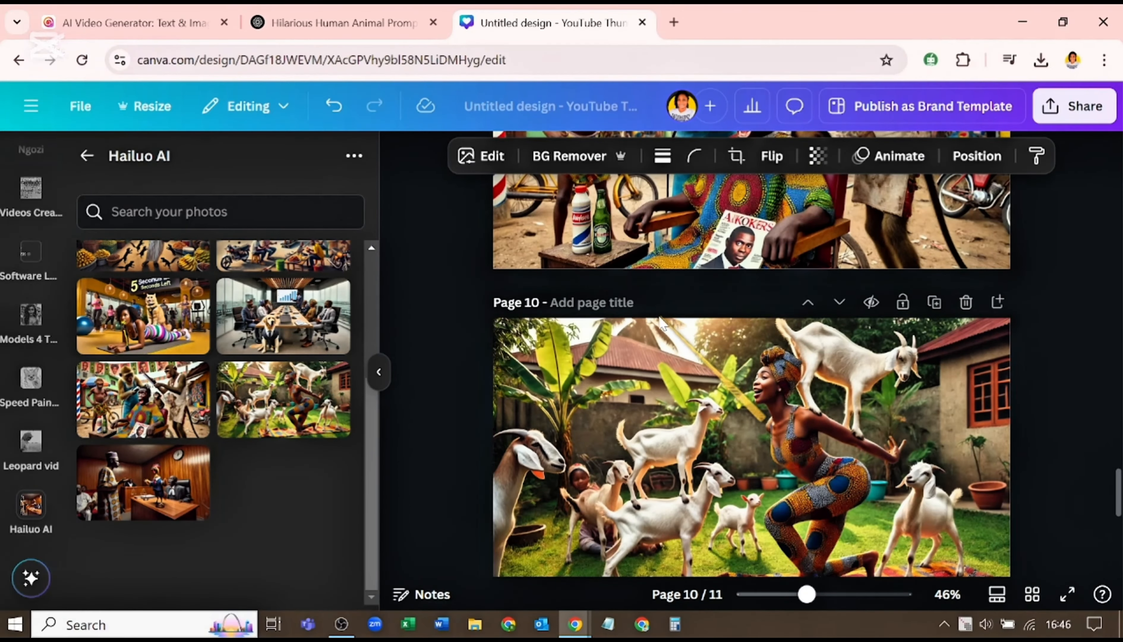
scroll(660, 318, up, 10)
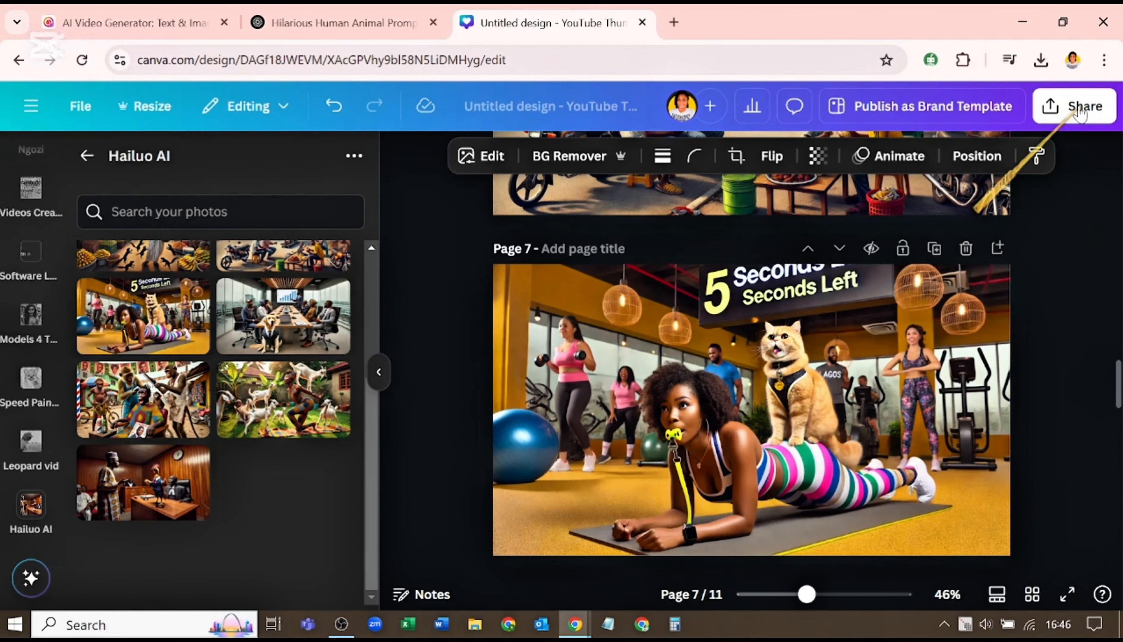
click(1081, 110)
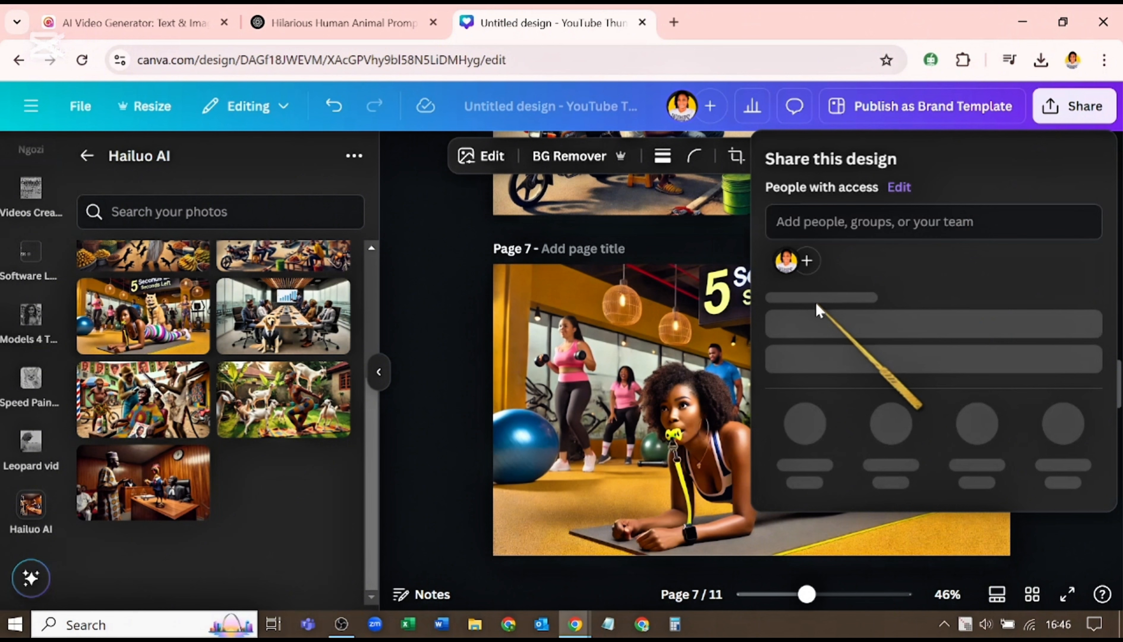
click(799, 450)
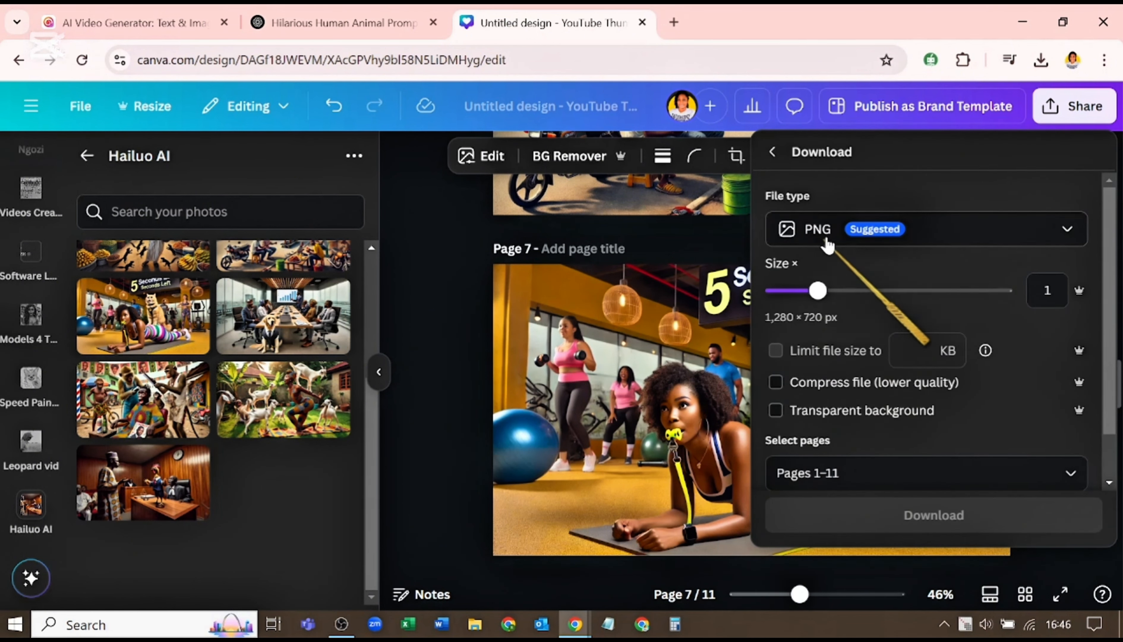
click(806, 521)
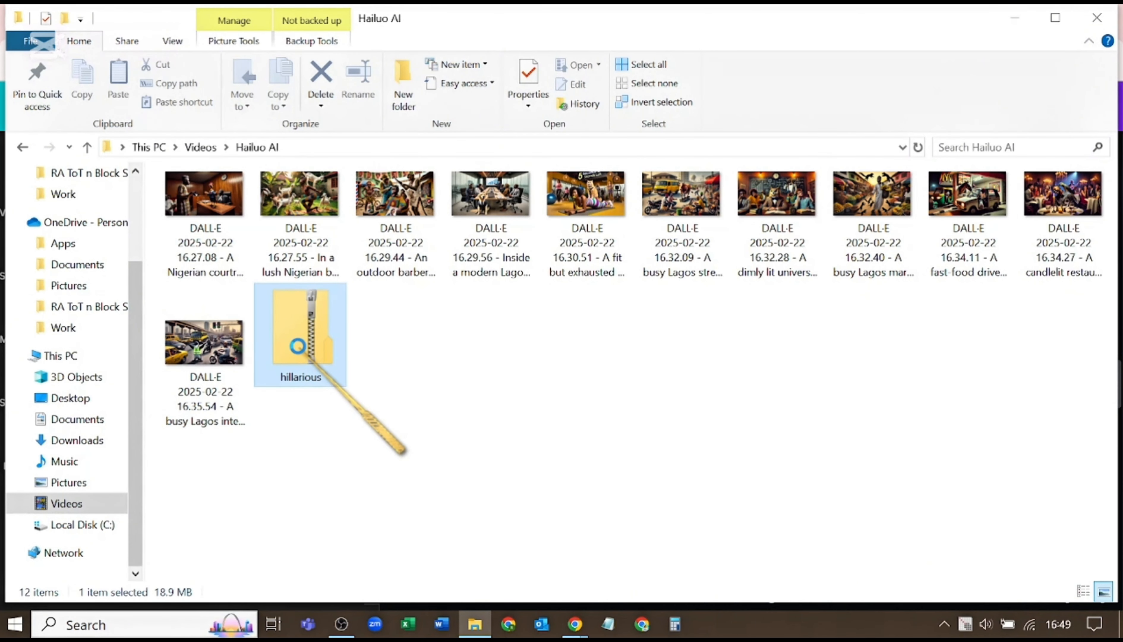
In File Explorer, extract the hillarious zip archive to a hillarious folder inside the Hailuo AI folder
double_click(308, 354)
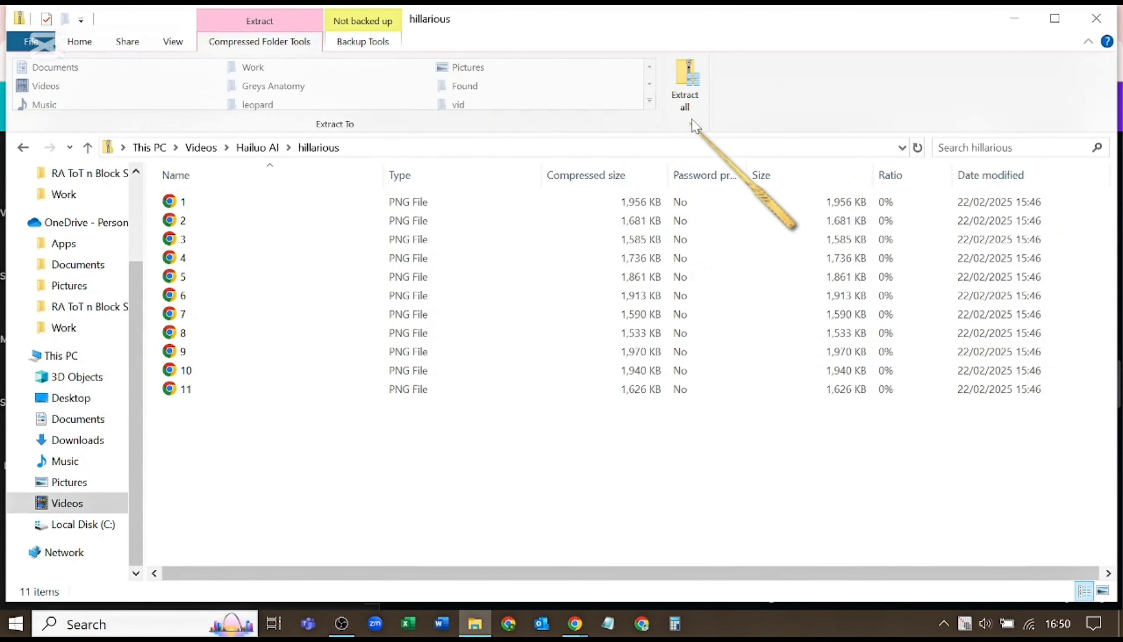
click(692, 98)
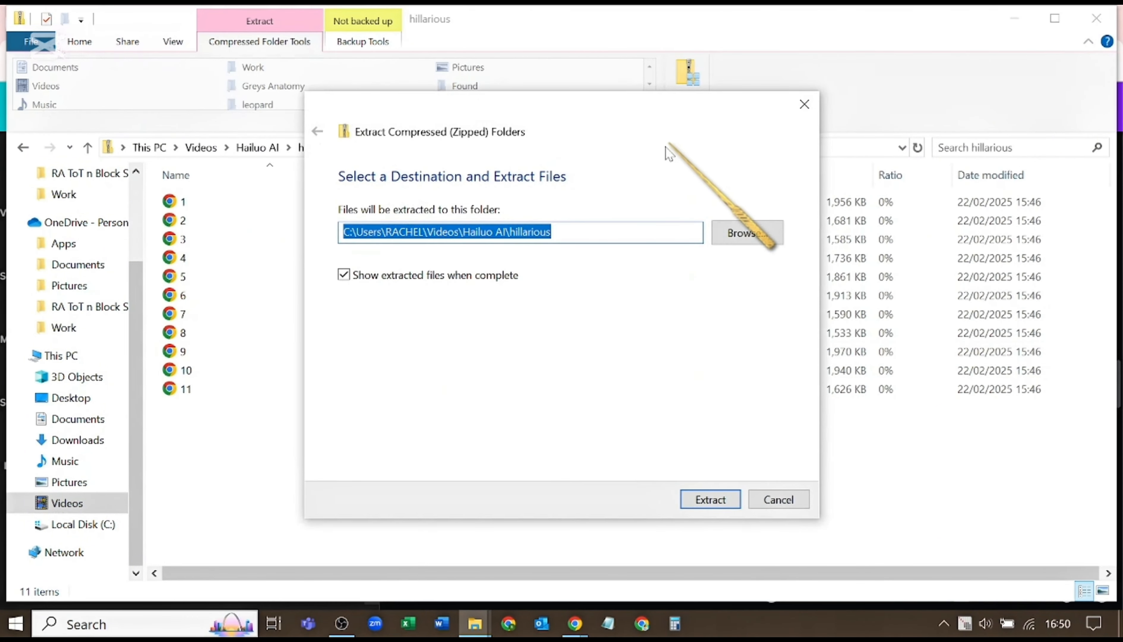
click(691, 498)
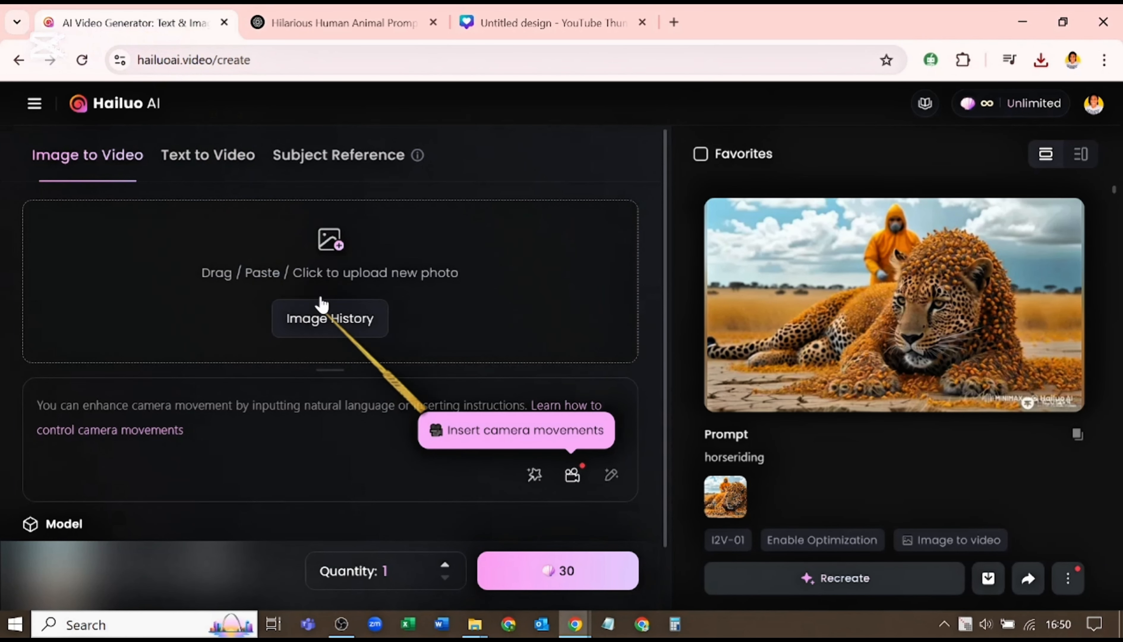
Switch to Hailuo AI and upload image 1 from the hillarious folder as the image-to-video source
click(325, 250)
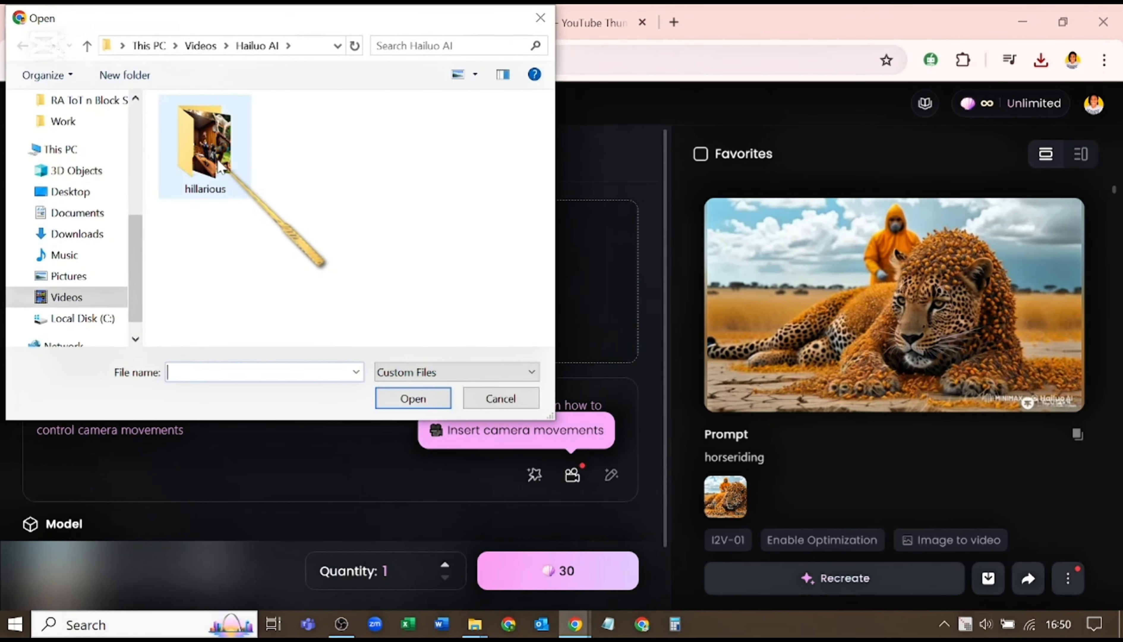
double_click(220, 166)
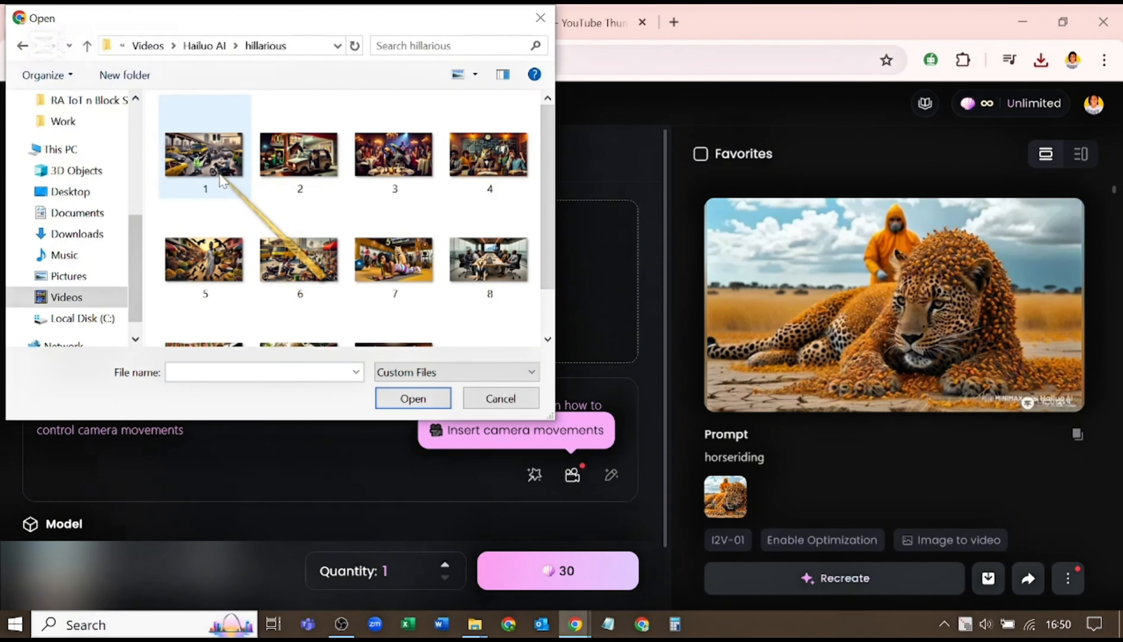
click(222, 181)
double_click(221, 181)
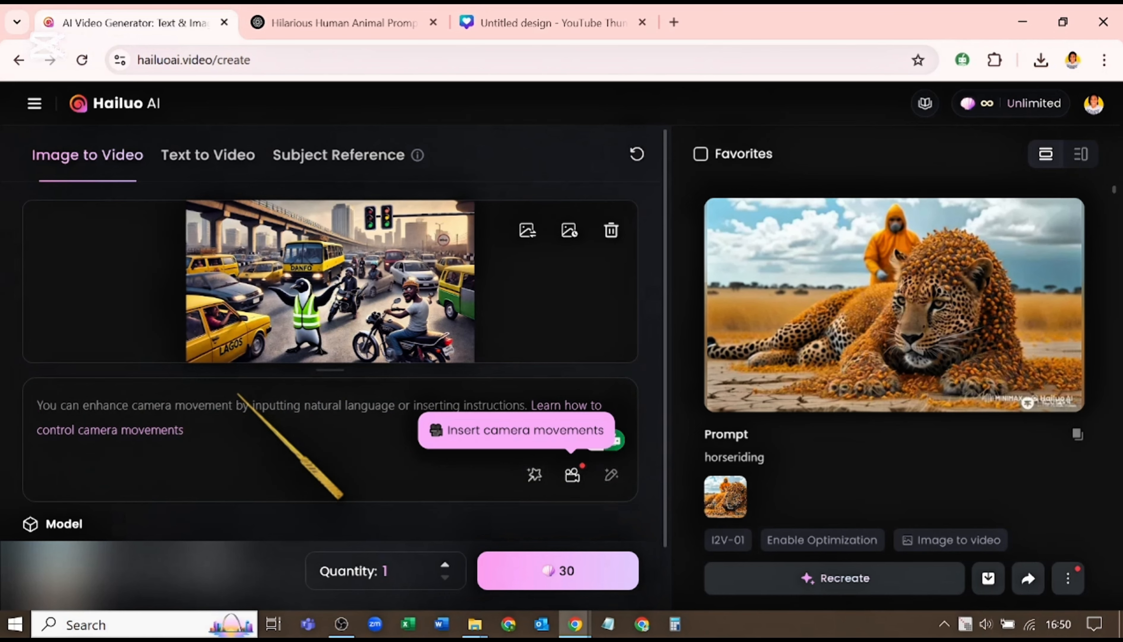
Paste the copied Penguin Traffic Officer prompt from the clipboard history and generate the video
key(super+v)
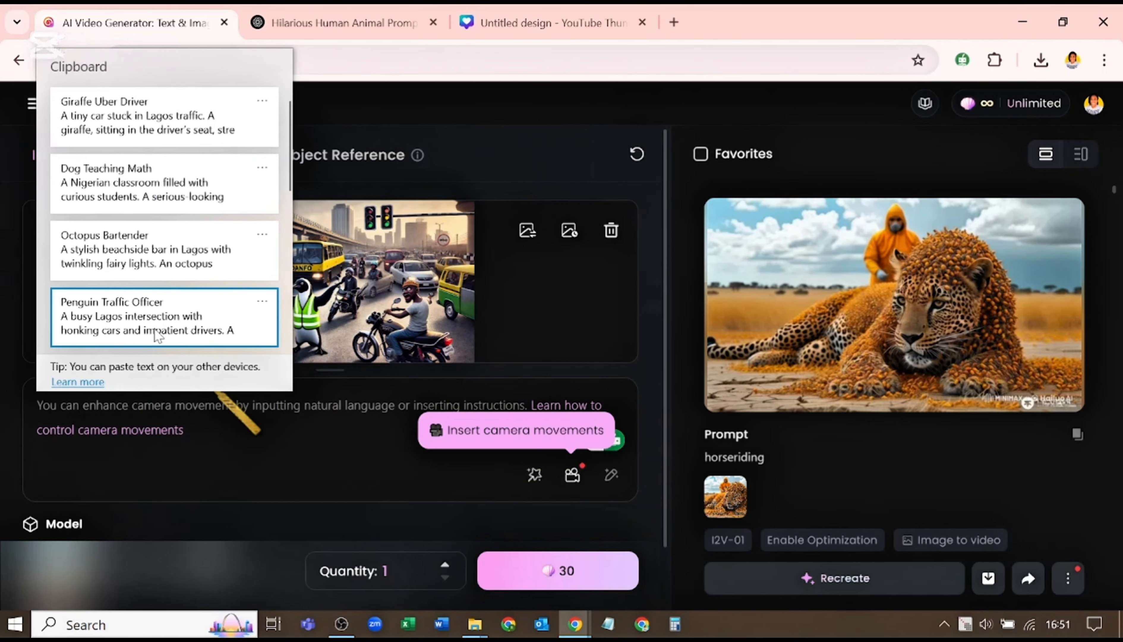
click(158, 334)
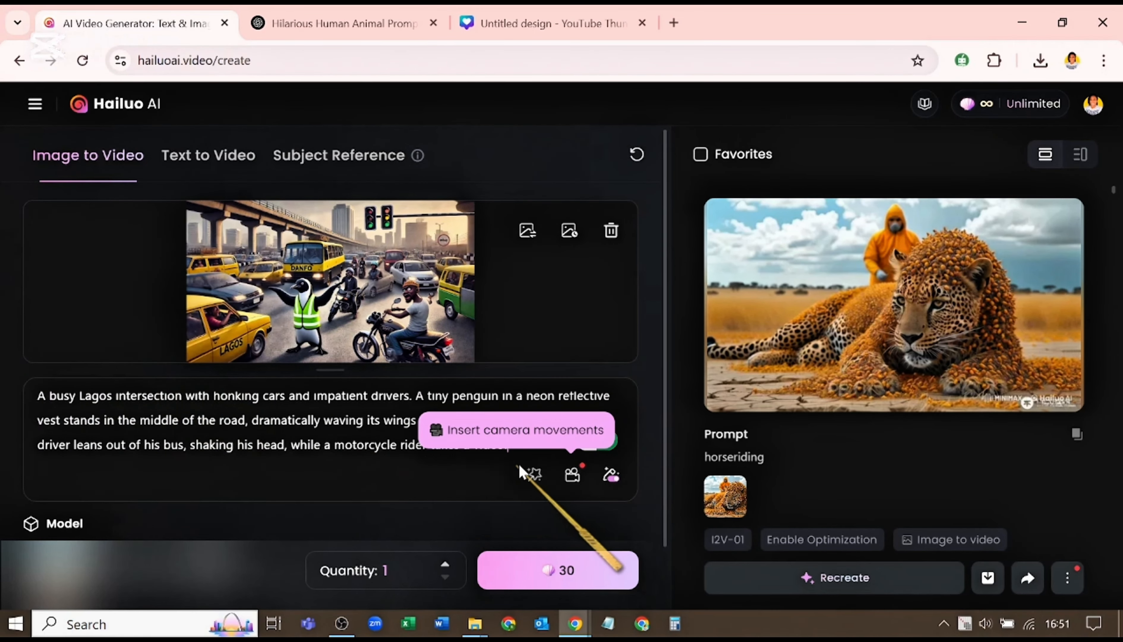
click(524, 579)
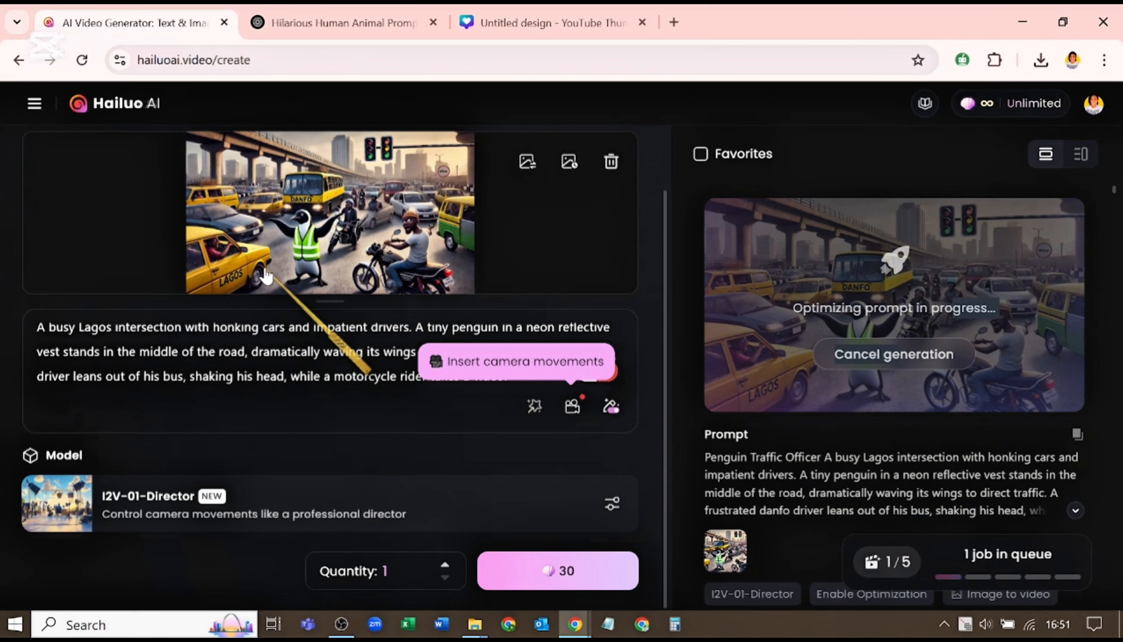
Check the camera movement option and change the image-to-video model to I2V-01-live
scroll(268, 285, up, 2)
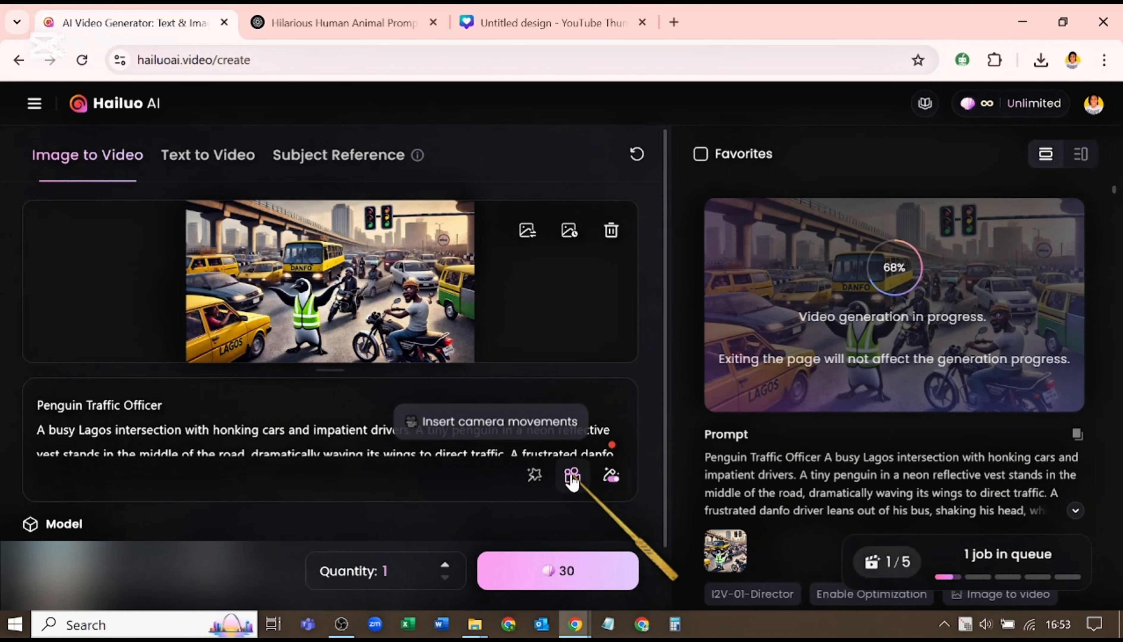
click(572, 478)
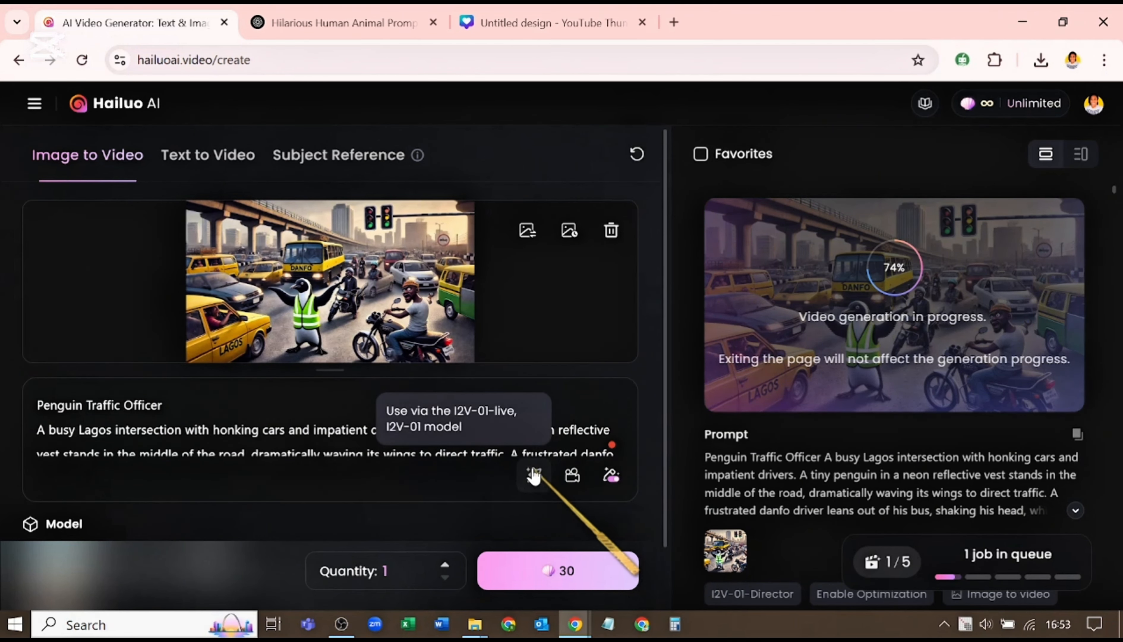
scroll(533, 473, down, 3)
click(612, 503)
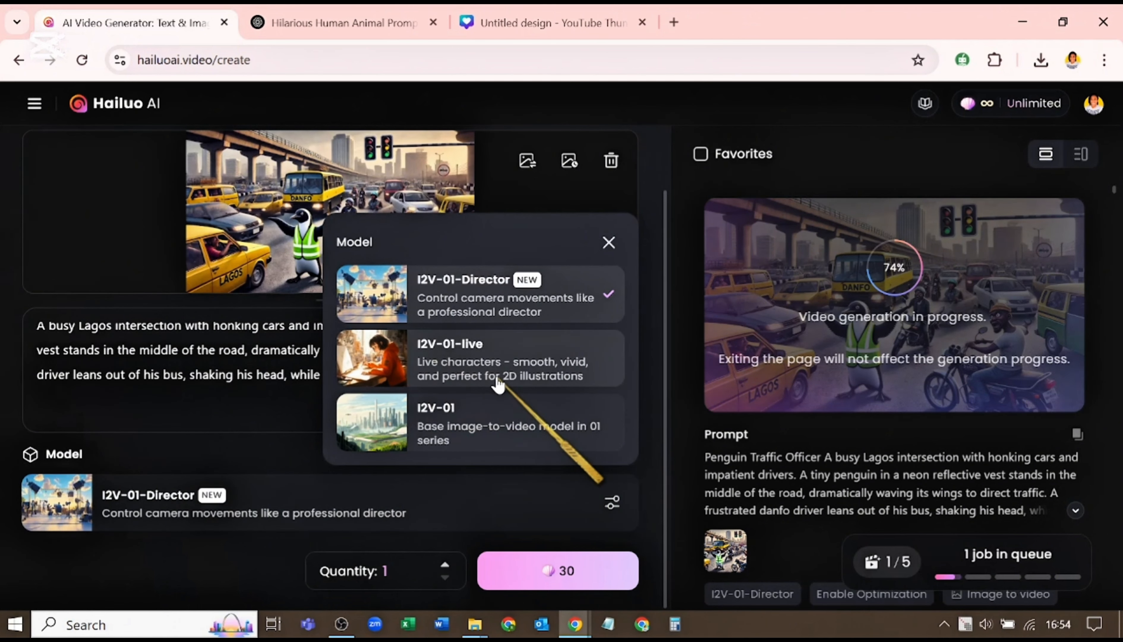
click(485, 370)
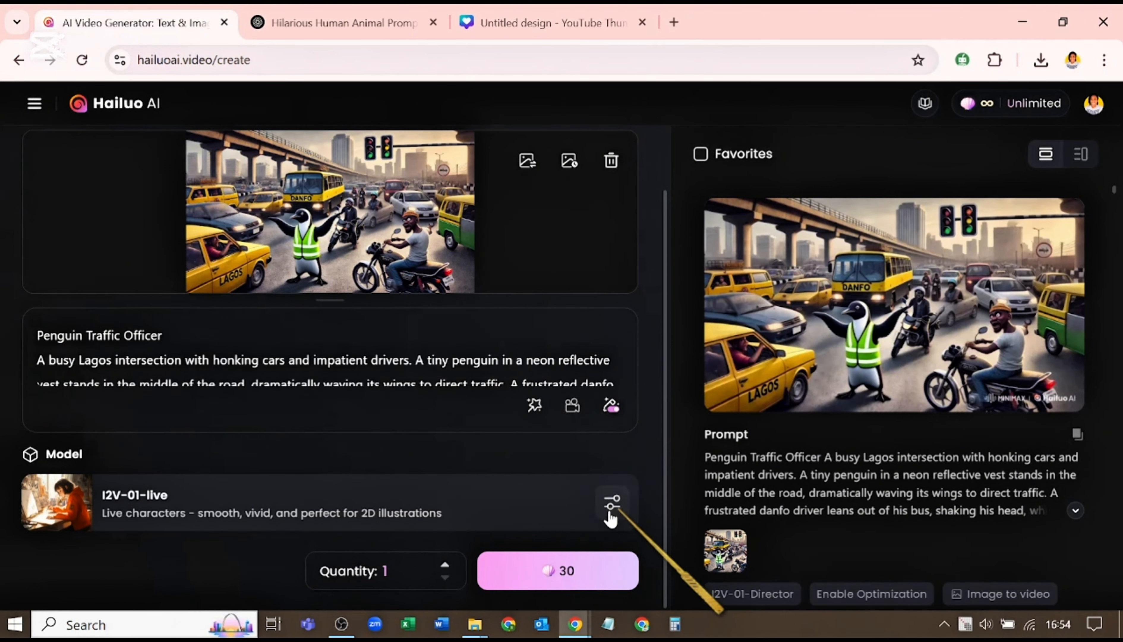
click(34, 513)
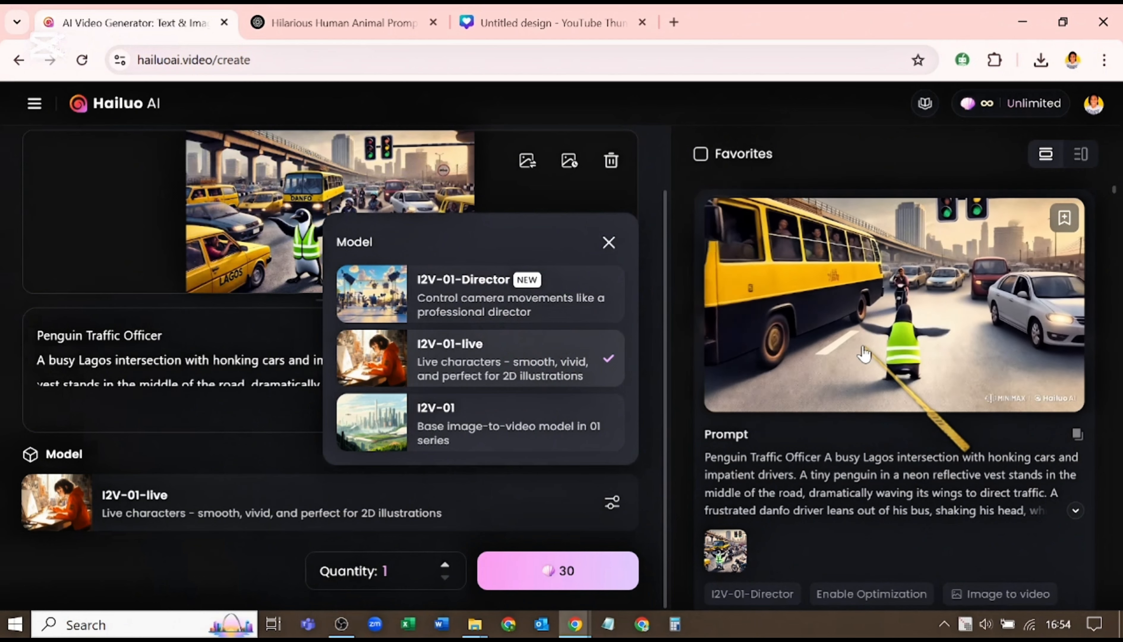
click(482, 360)
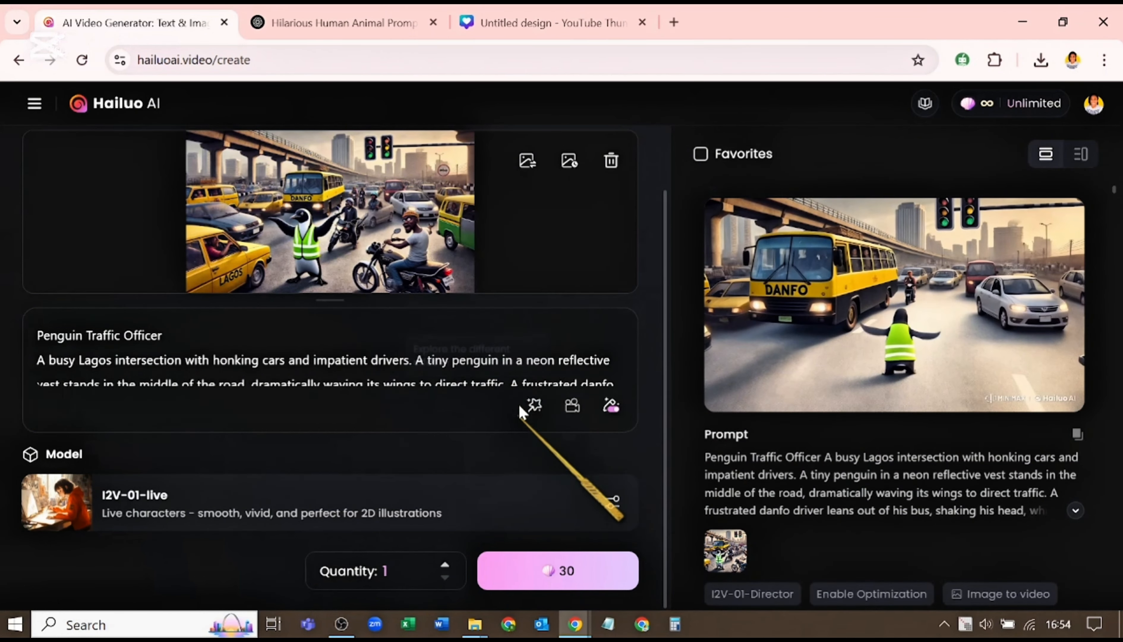
Open the effects gallery and examine the available effects, such as Kung Fu, Minions and Pet Nanny
click(533, 408)
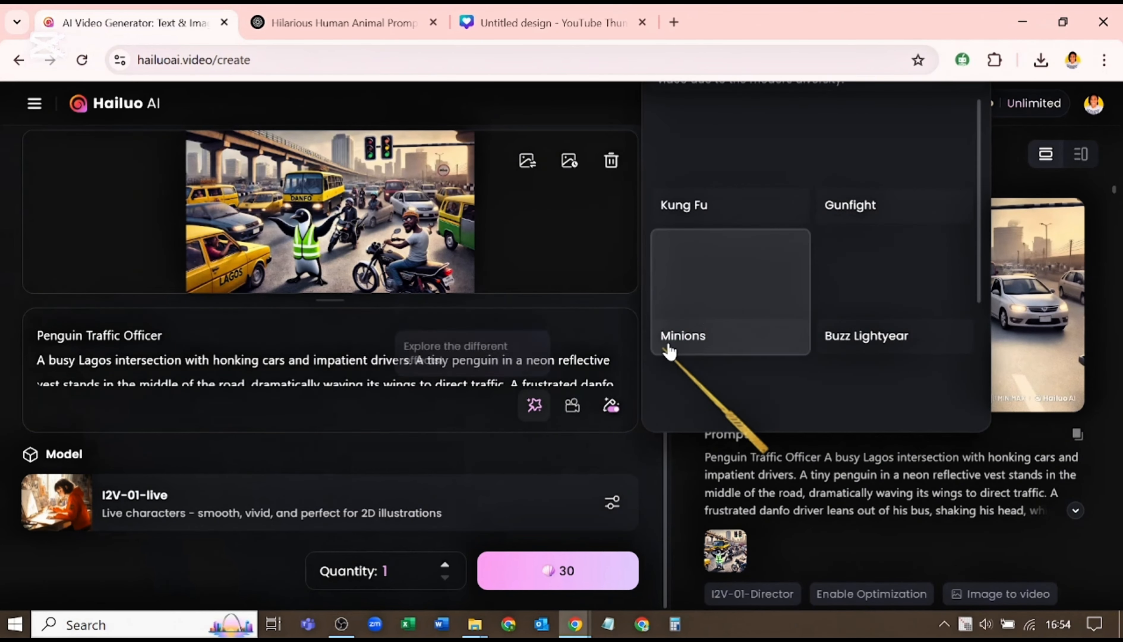
scroll(719, 307, down, 4)
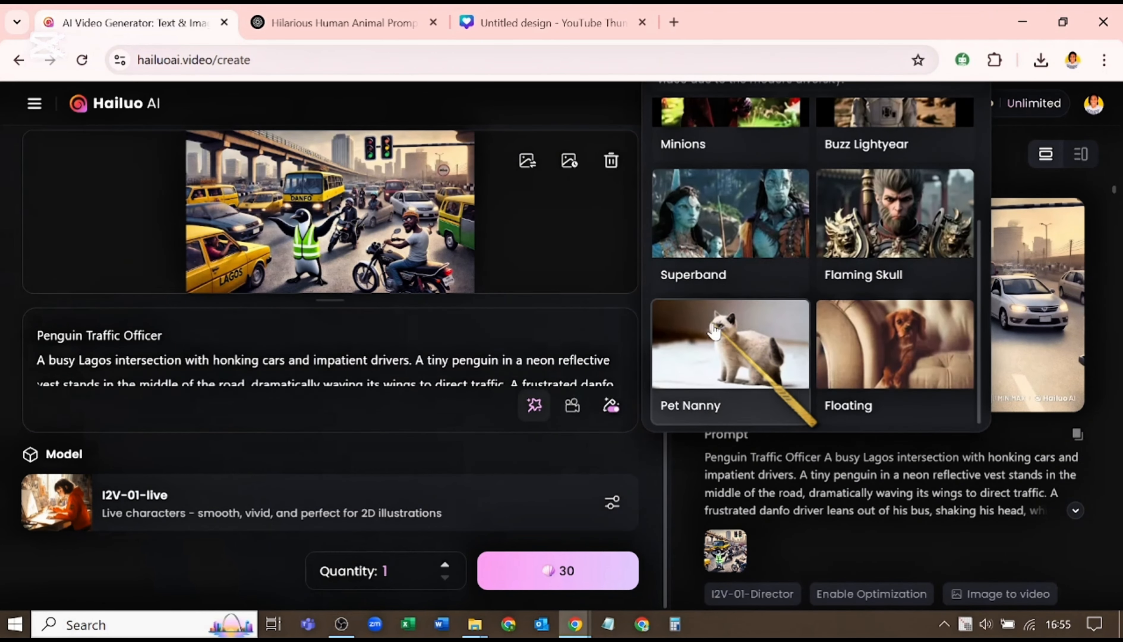
scroll(714, 314, up, 4)
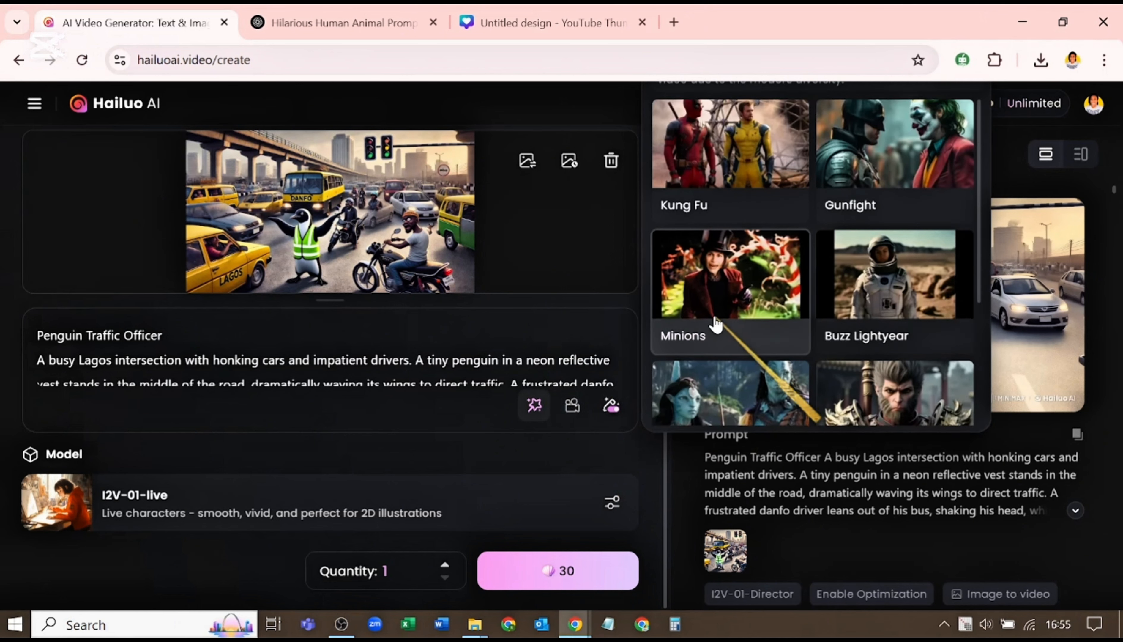
scroll(715, 321, up, 2)
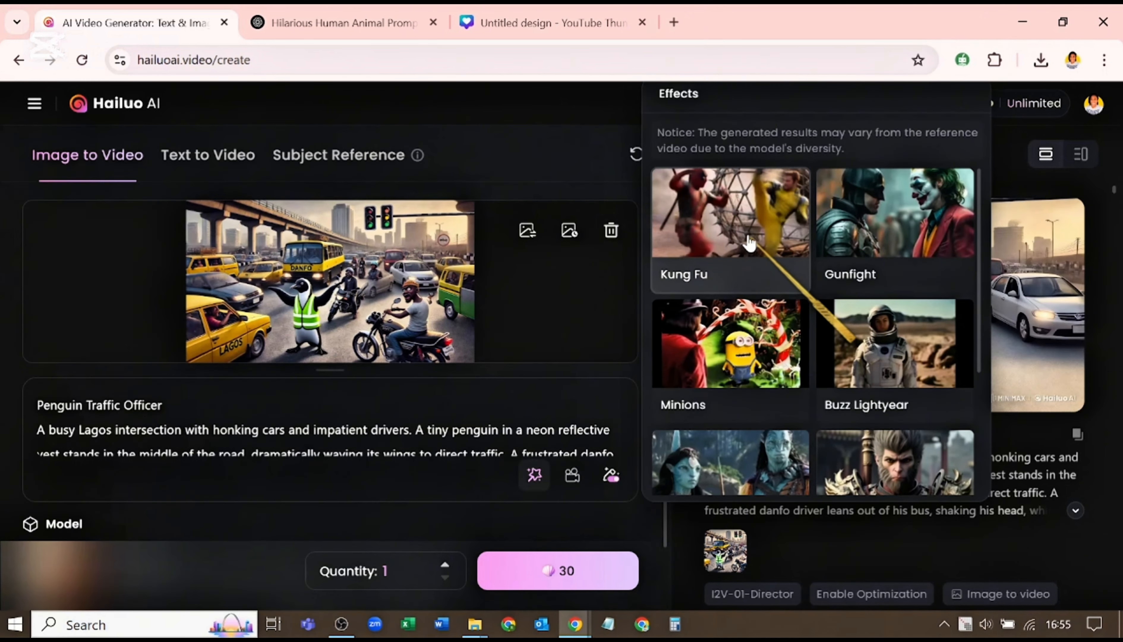
Apply the Gunfight effect, replacing the current prompt without further reminders, and generate the video
click(874, 241)
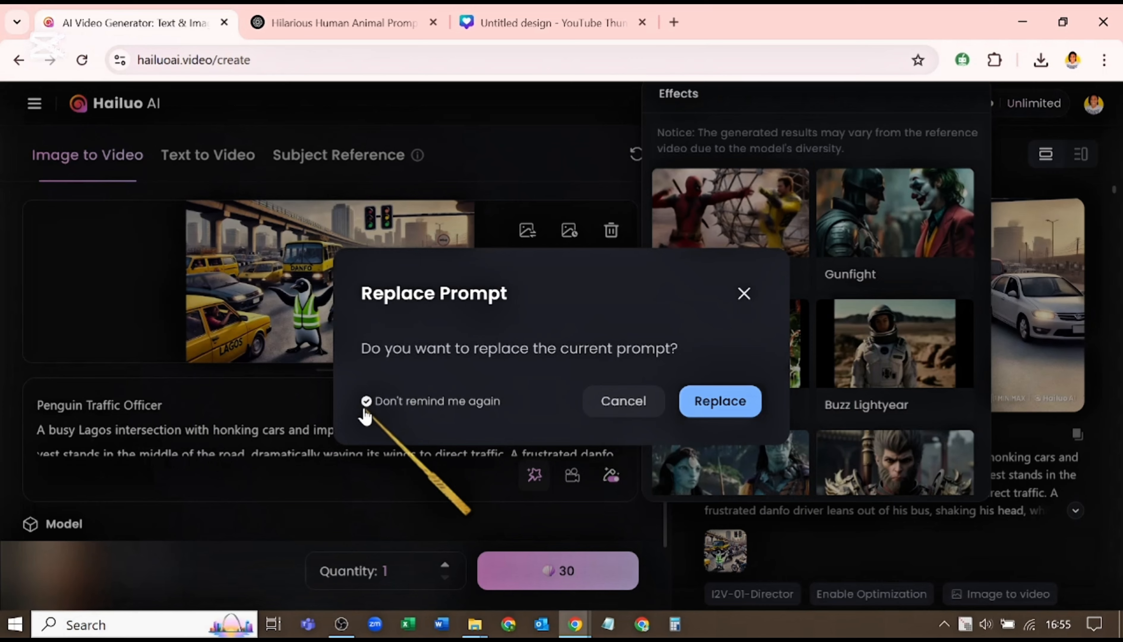
click(701, 414)
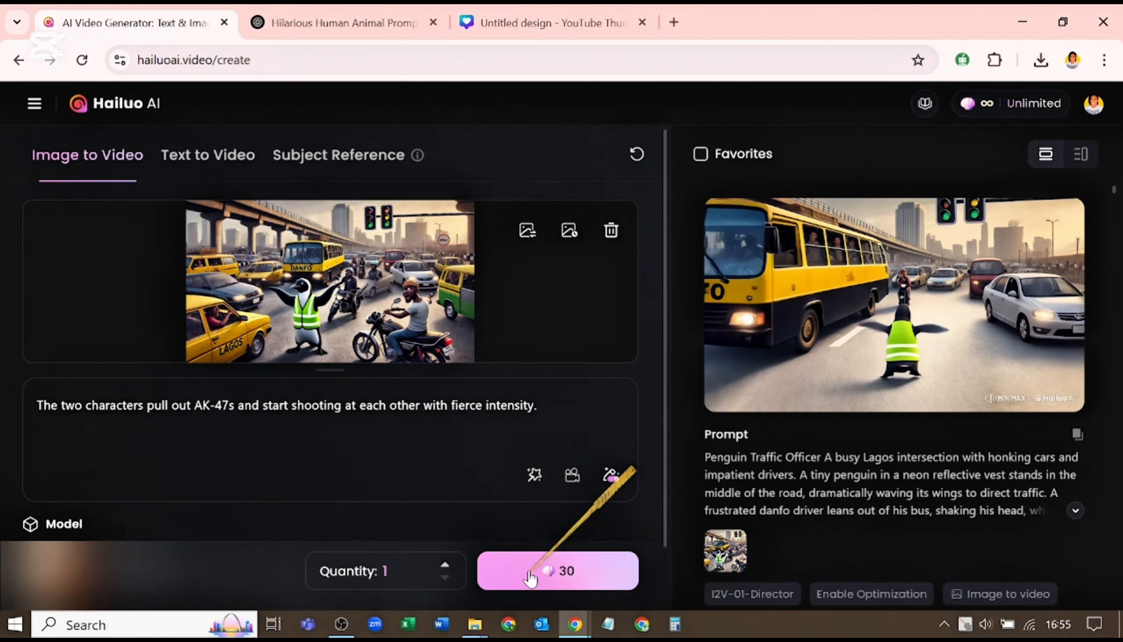
click(530, 575)
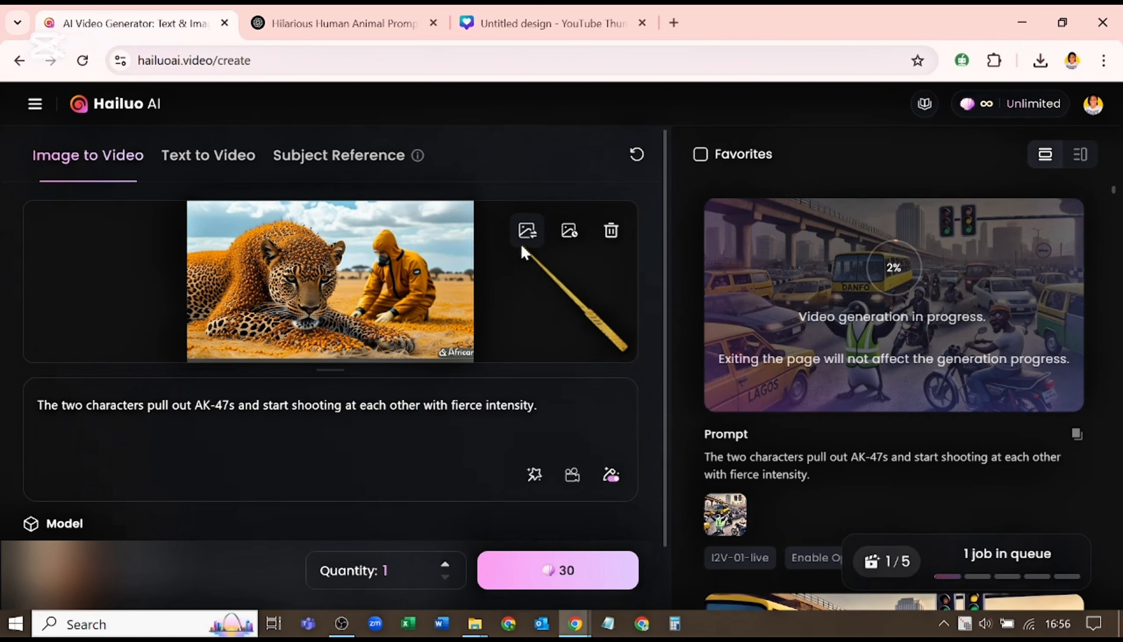
Replace the source image with image 2 from the hillarious folder
click(526, 241)
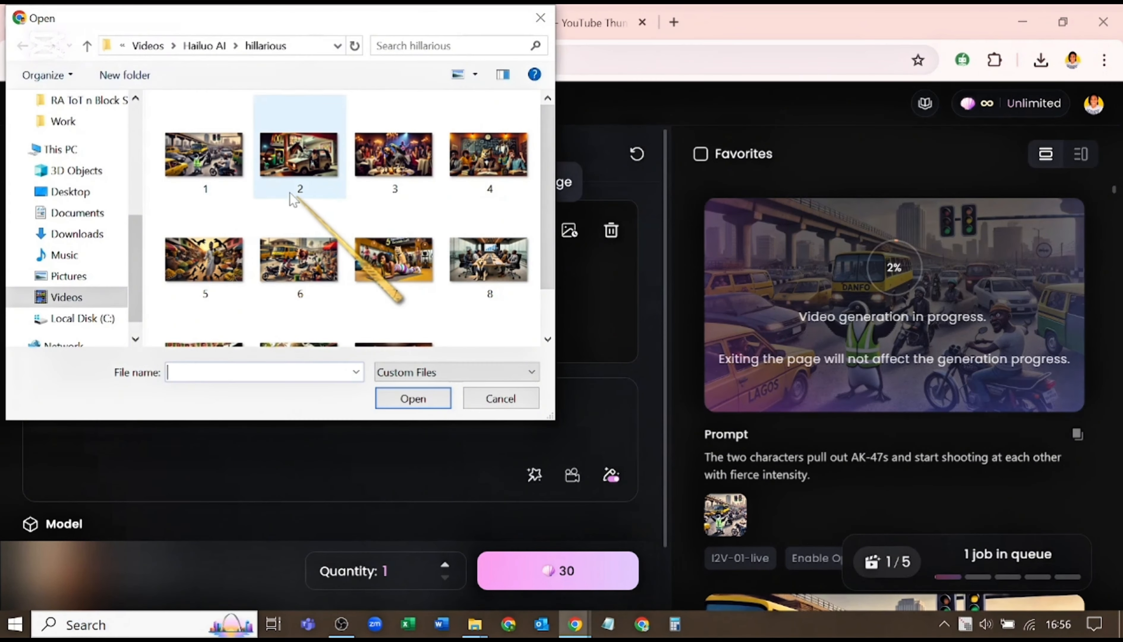
click(299, 169)
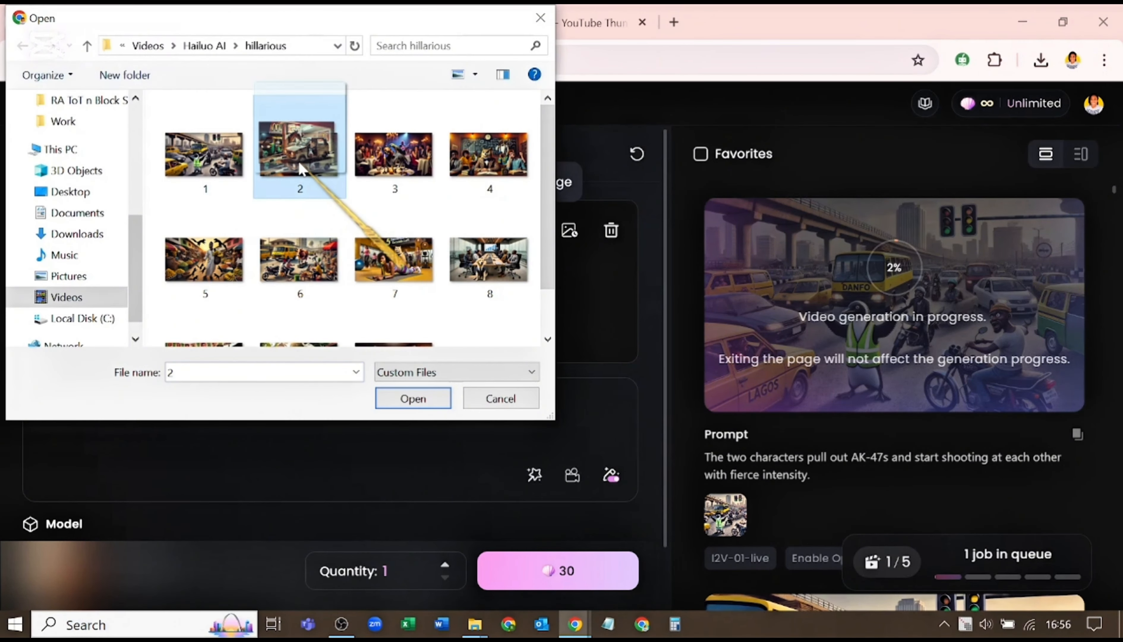
double_click(299, 170)
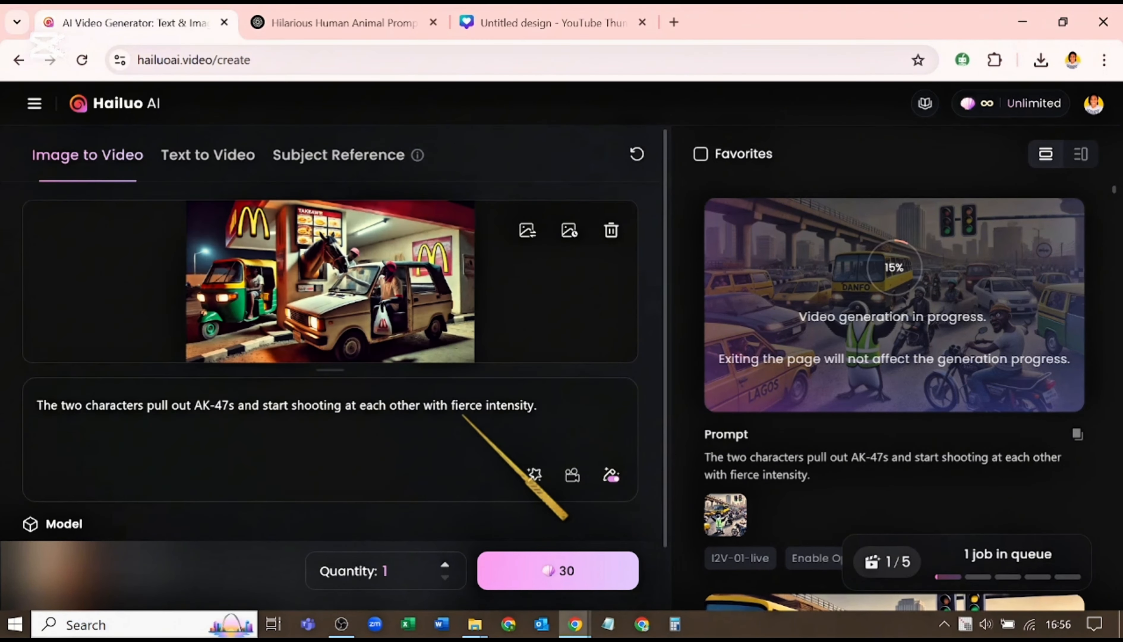
Apply the Flaming Skull effect to the horse drive-thru image and generate the video
click(535, 475)
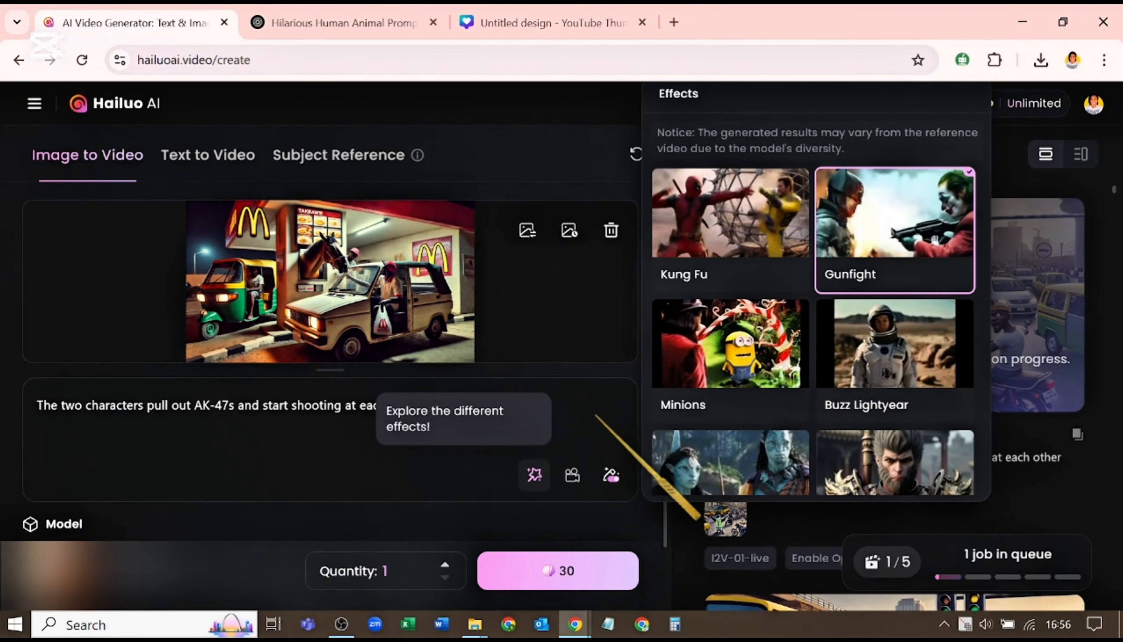
scroll(877, 304, down, 3)
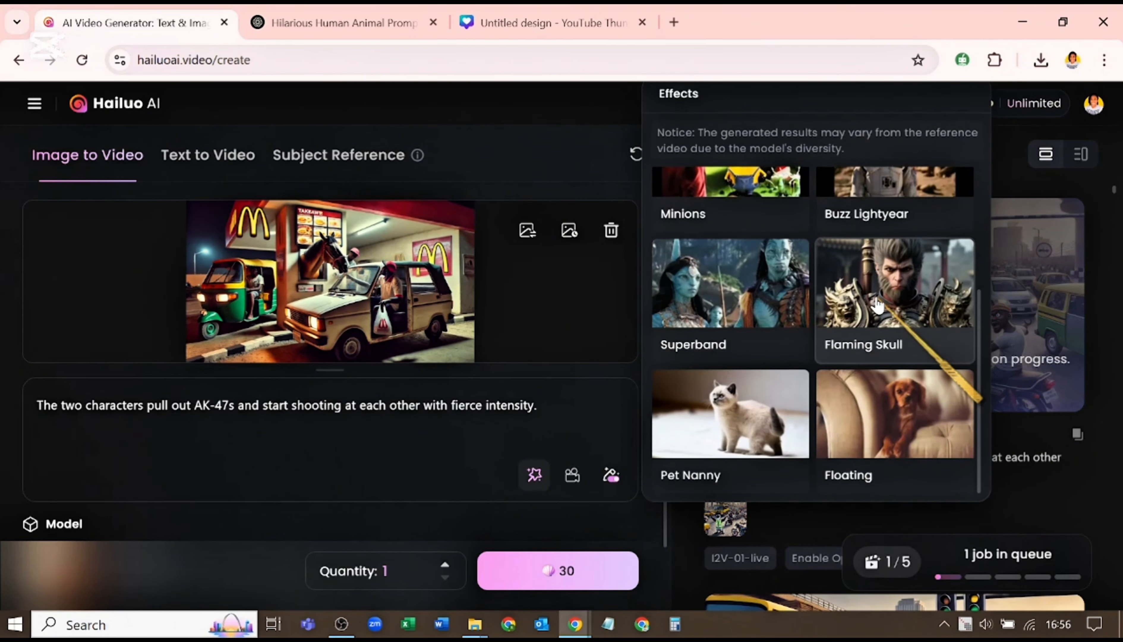
click(855, 316)
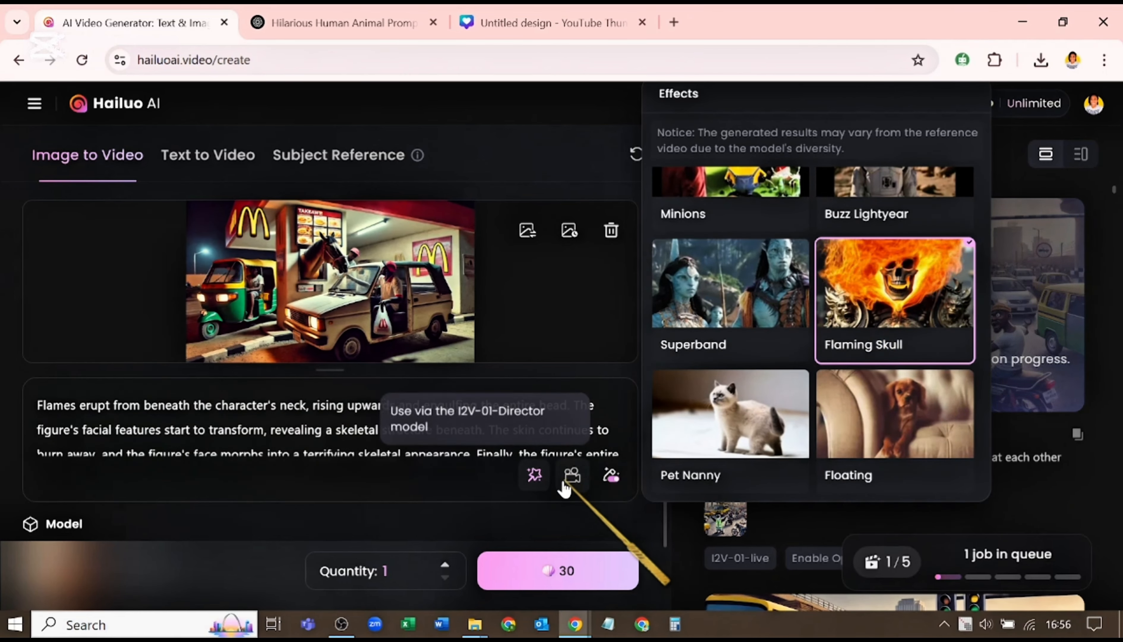
click(540, 573)
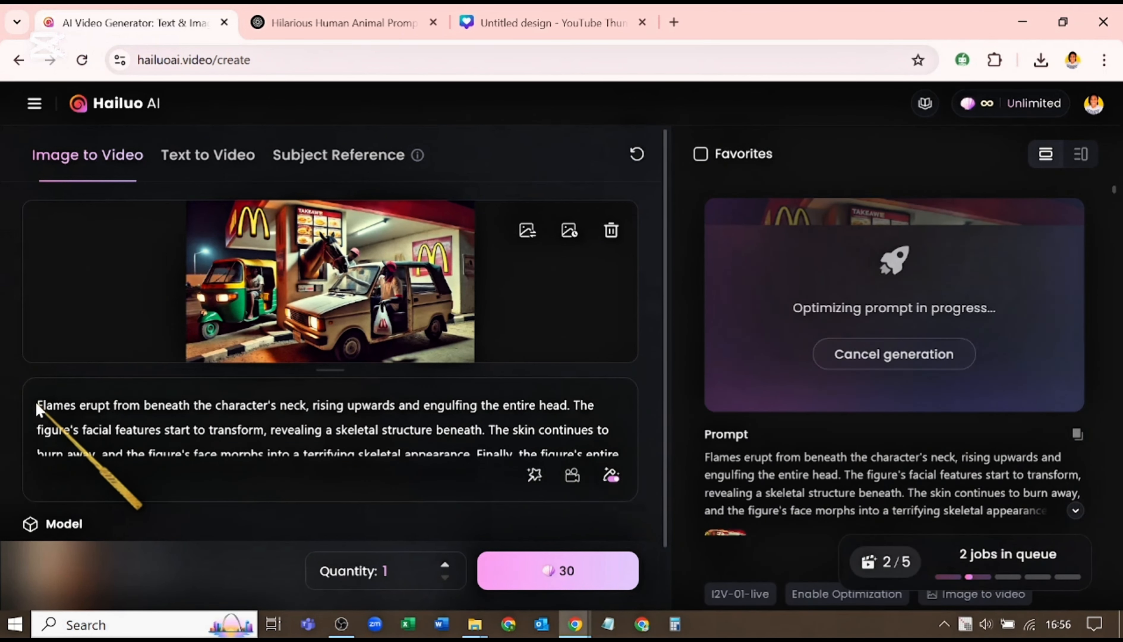
Replace the whole Flaming Skull prompt with the Horse at the Drive-Thru prompt from the clipboard history
drag(38, 407, 642, 466)
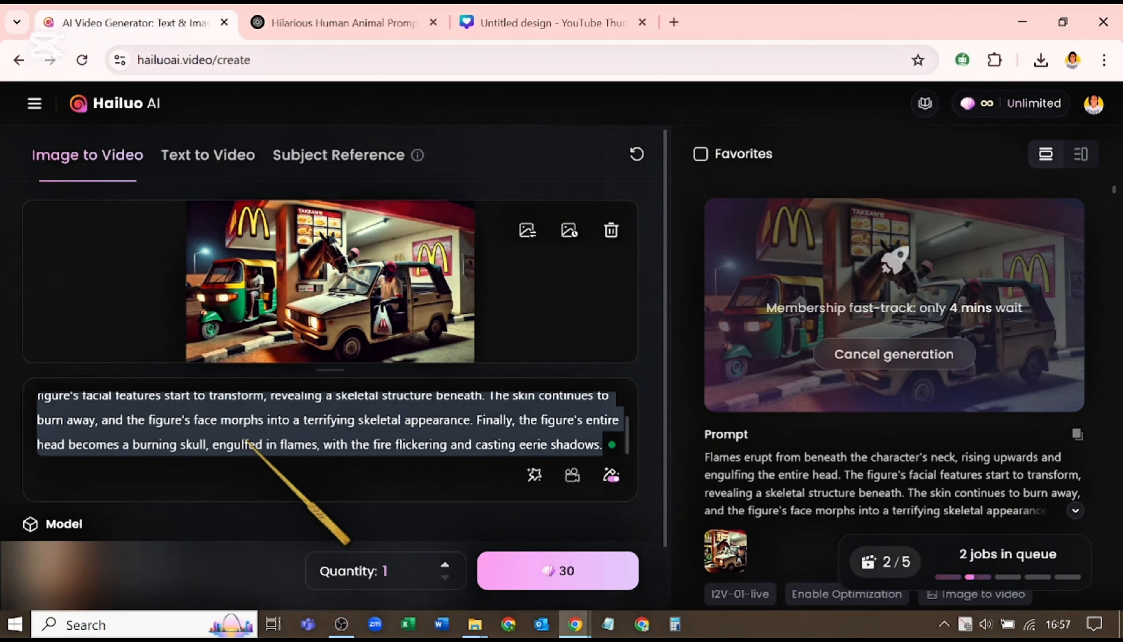
key(super+v)
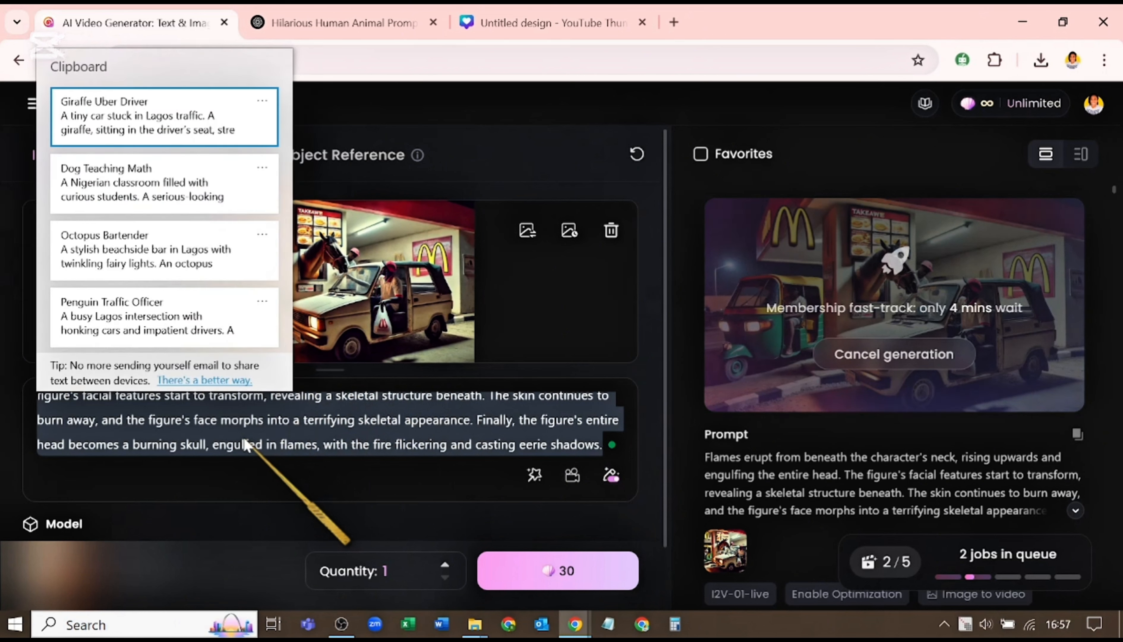
scroll(182, 284, down, 3)
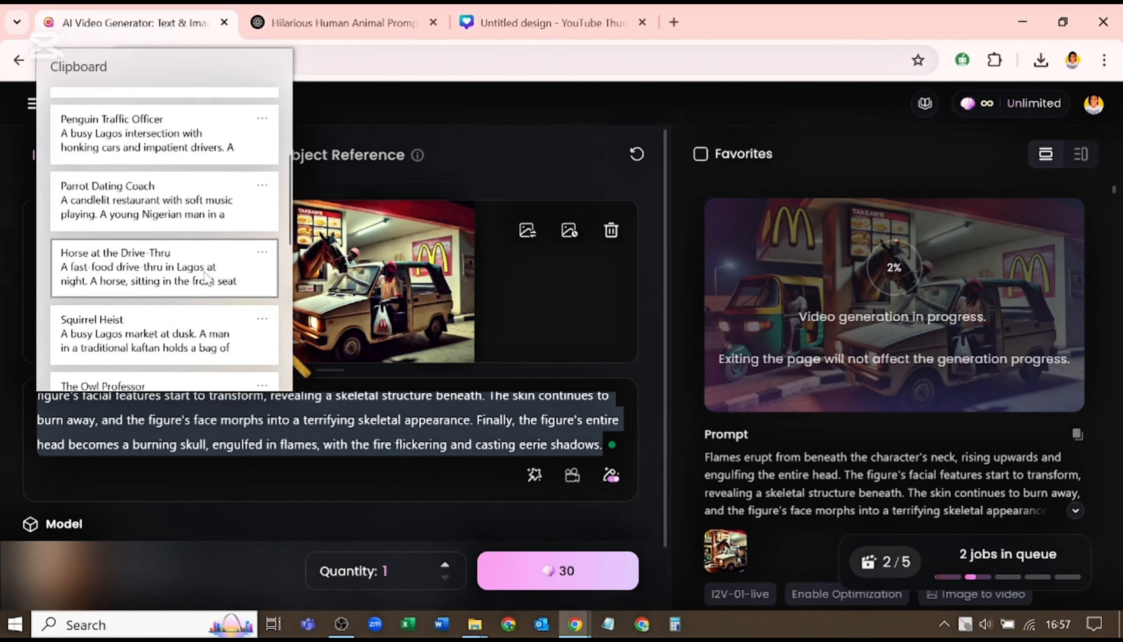
click(206, 273)
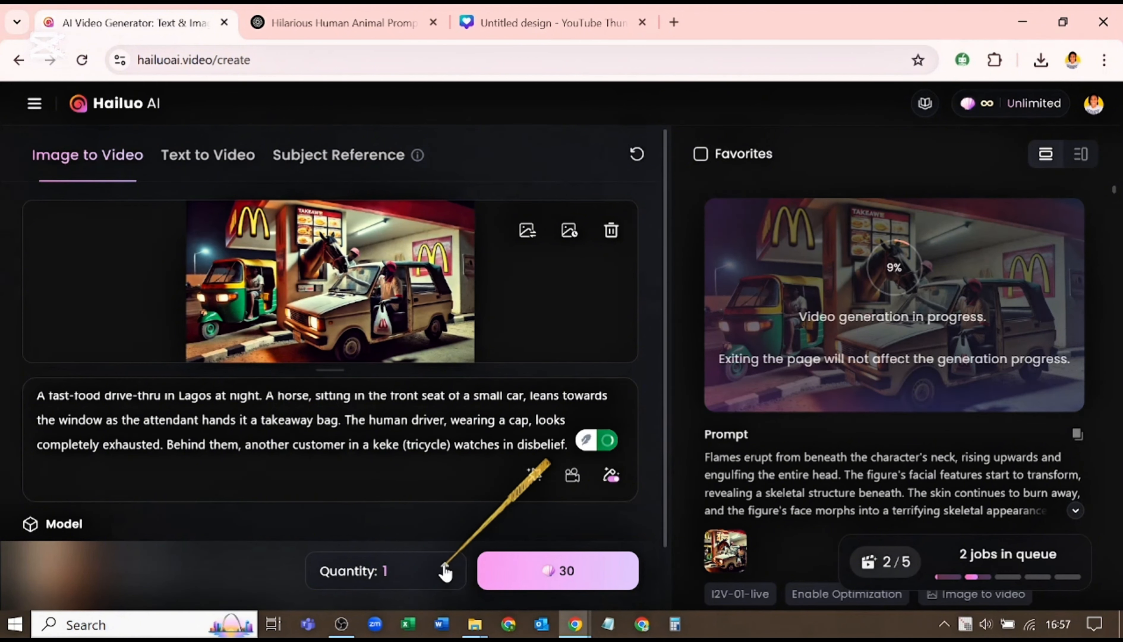
click(443, 564)
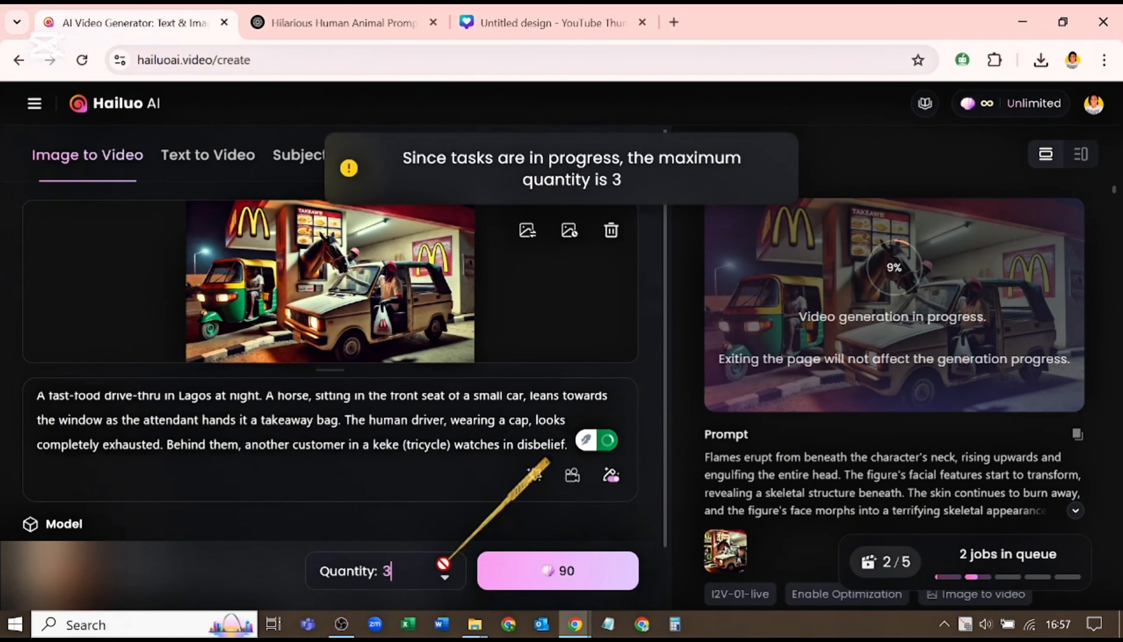
click(607, 440)
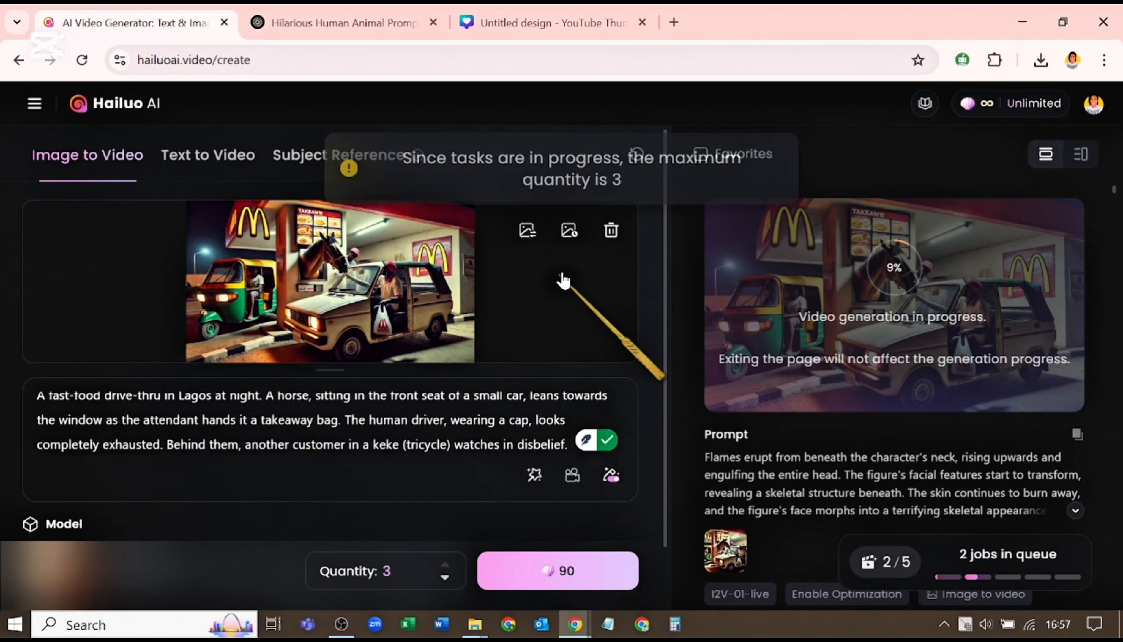
click(444, 577)
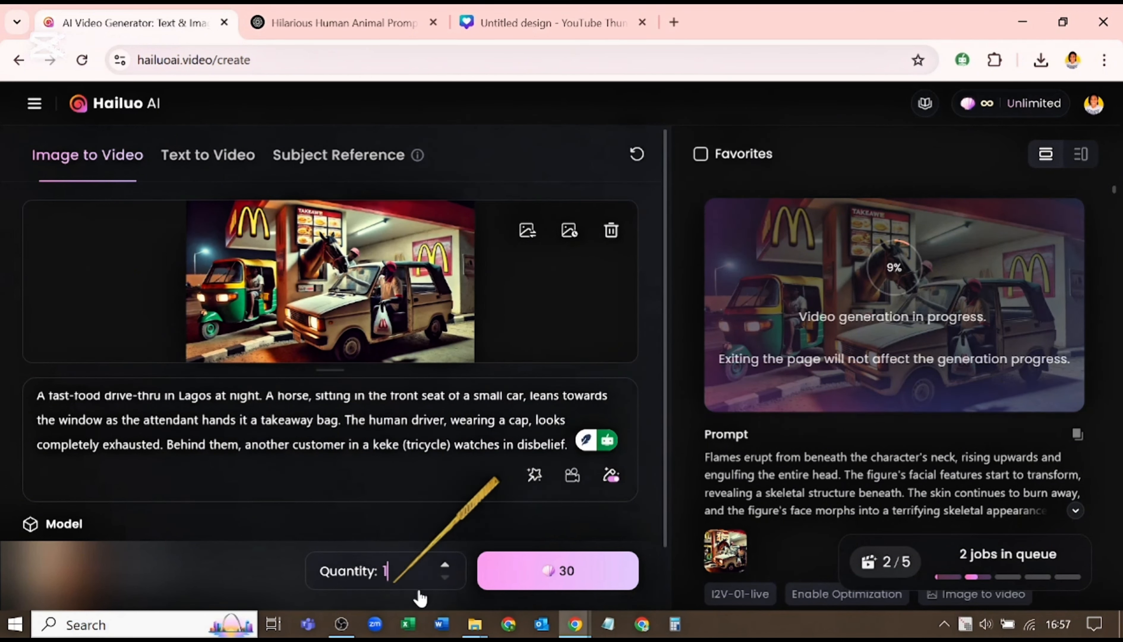
Generate one image-to-video clip from the Horse at the Drive-Thru prompt
click(552, 572)
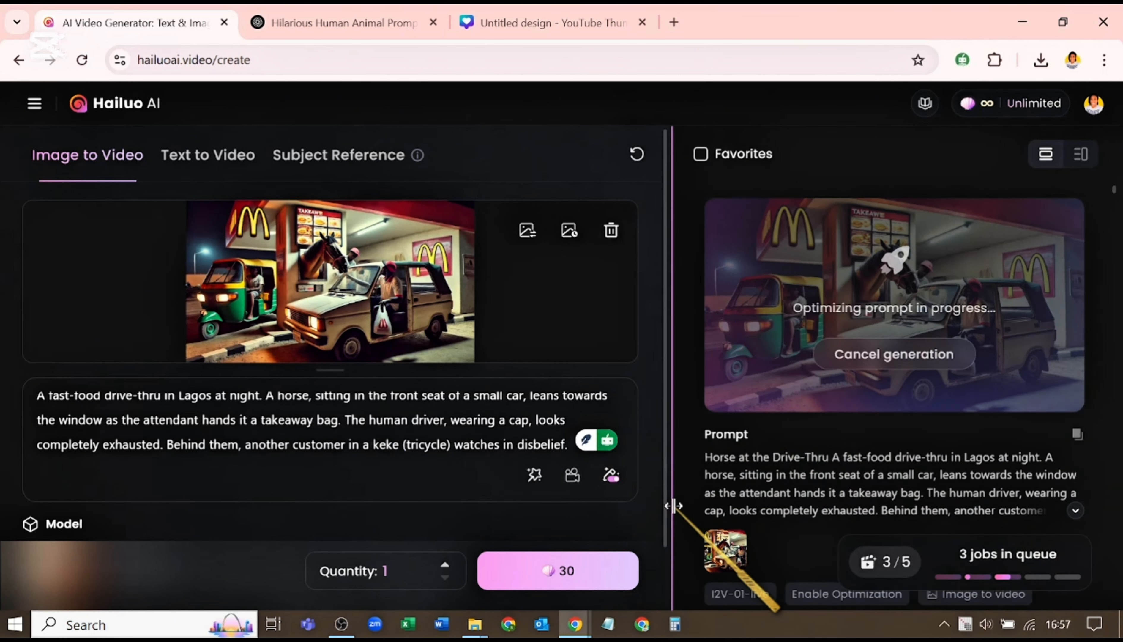
click(518, 227)
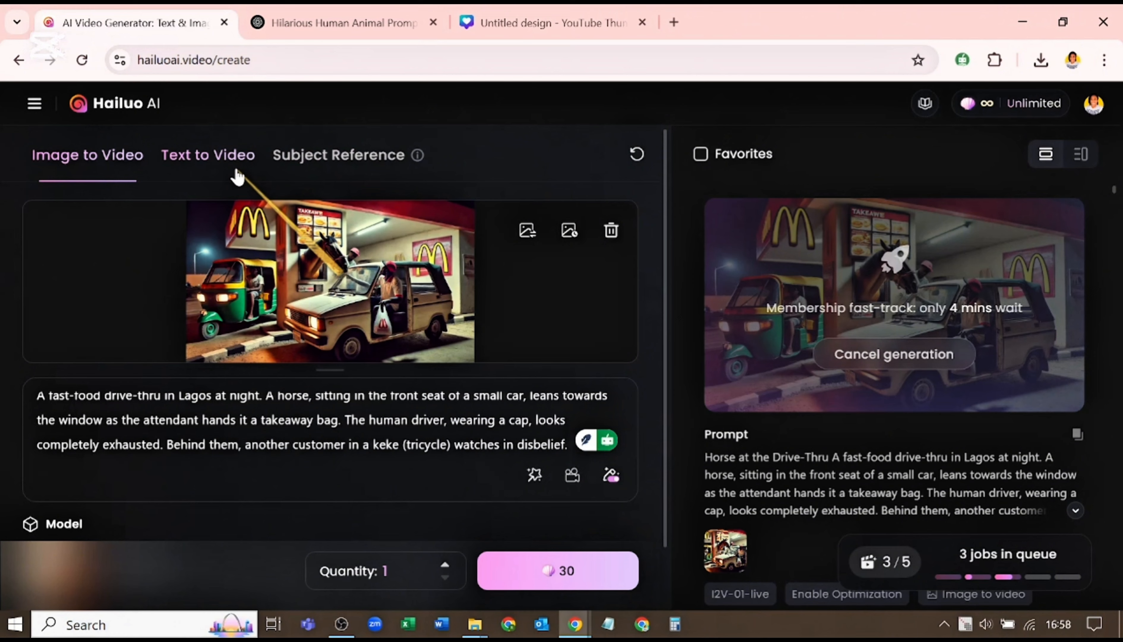
Switch to text-to-video mode and fill its prompt with the Octopus Bartender text copied from the ChatGPT conversation
click(229, 156)
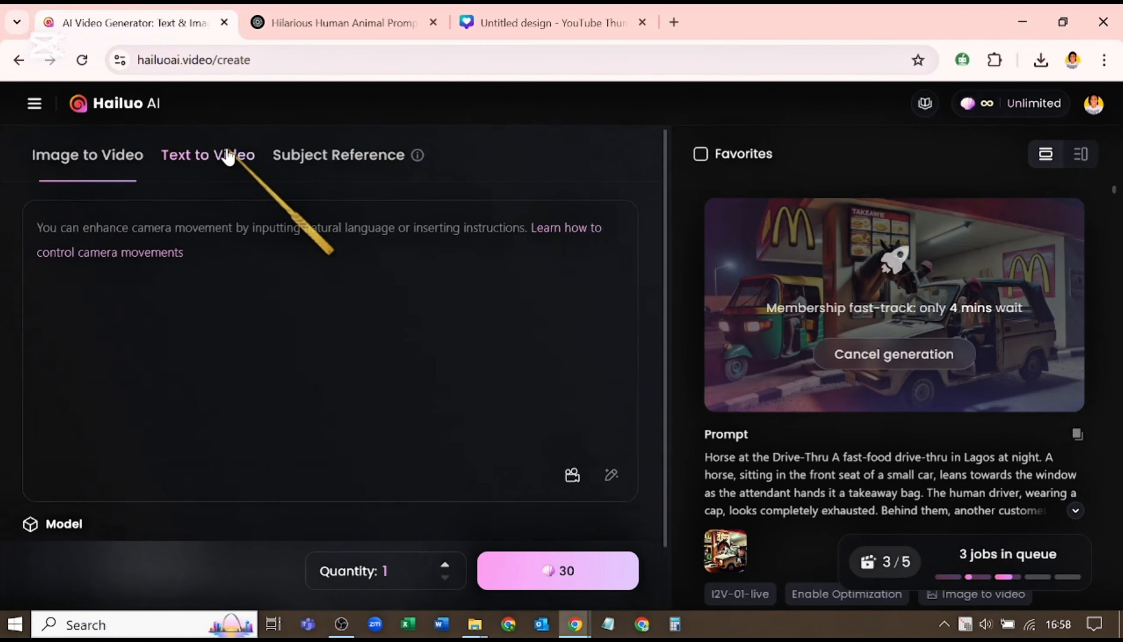
click(300, 27)
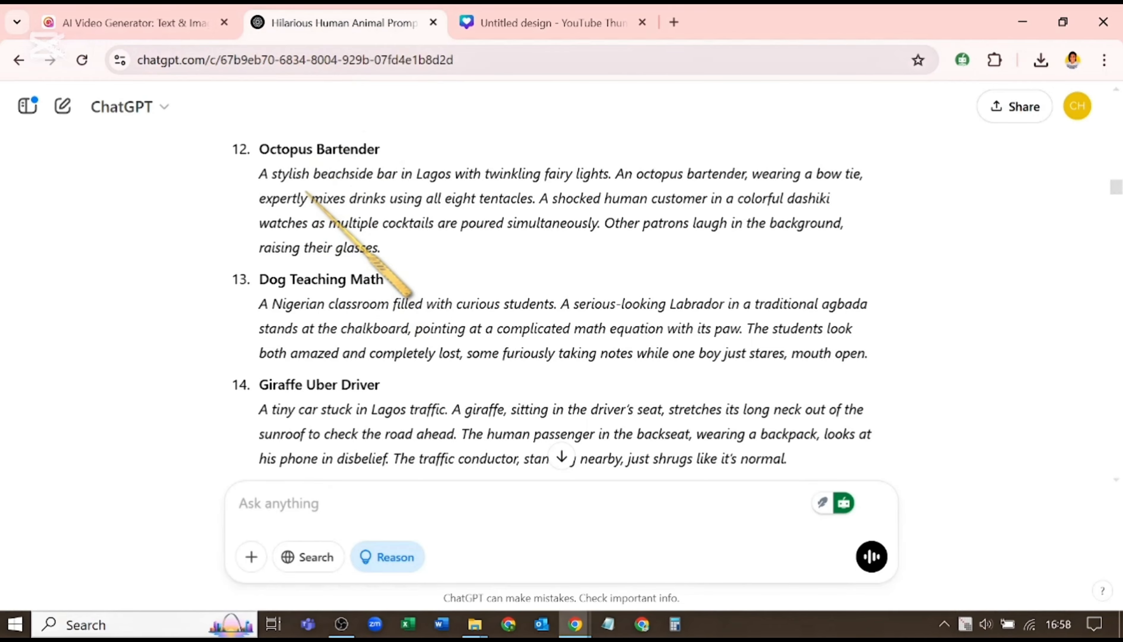
scroll(303, 190, up, 2)
scroll(294, 205, down, 2)
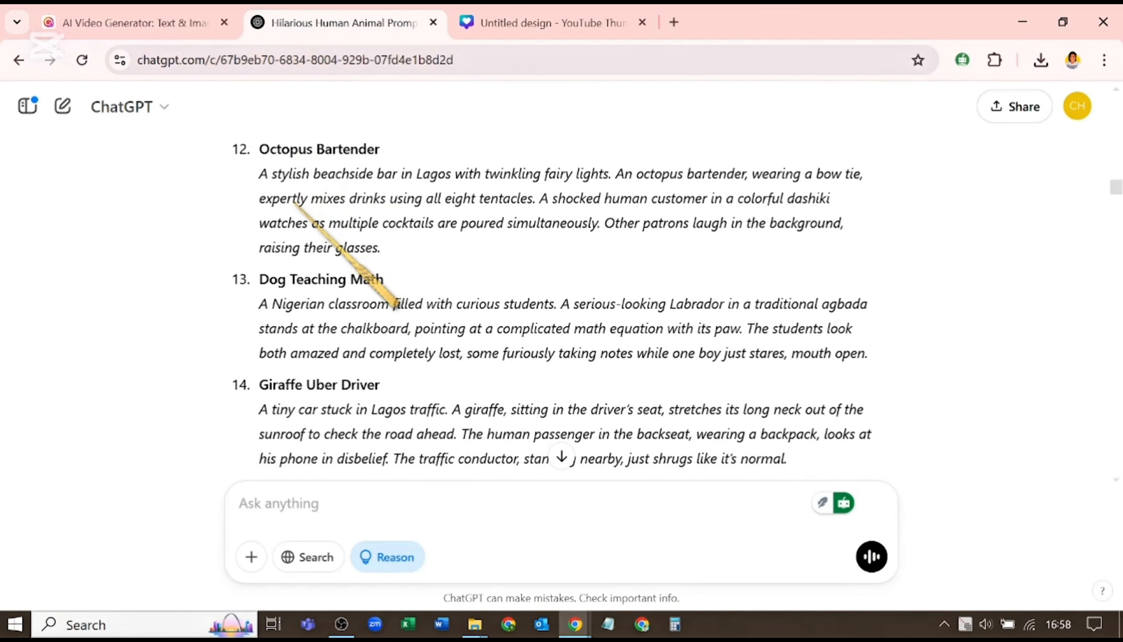
drag(261, 149, 382, 248)
key(ctrl+c)
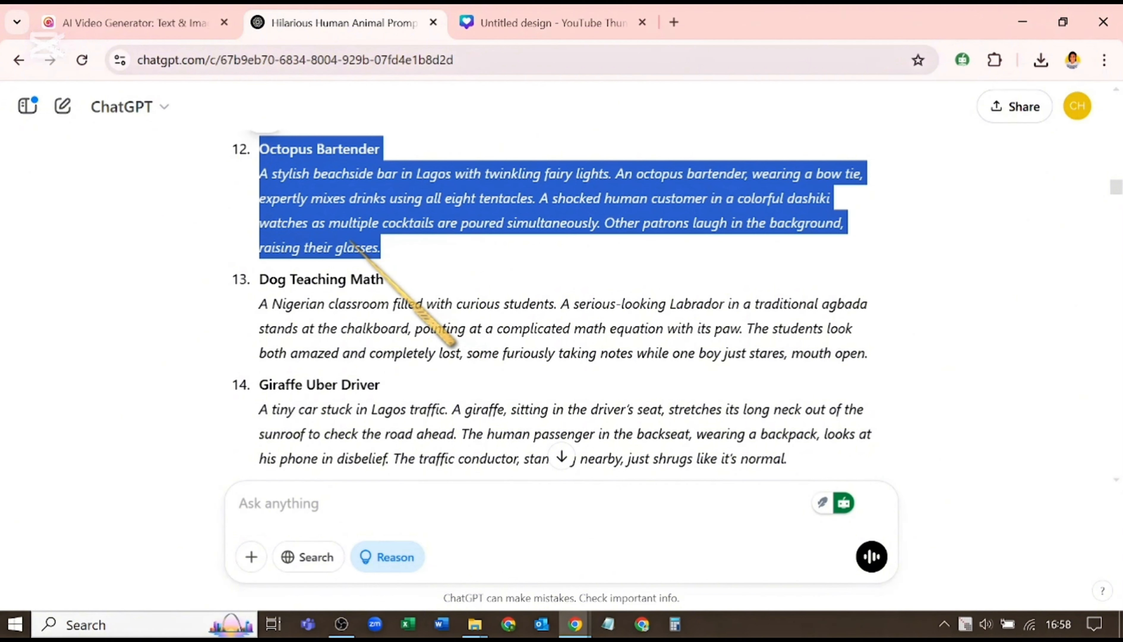
key(ctrl+shift+Tab)
key(ctrl+v)
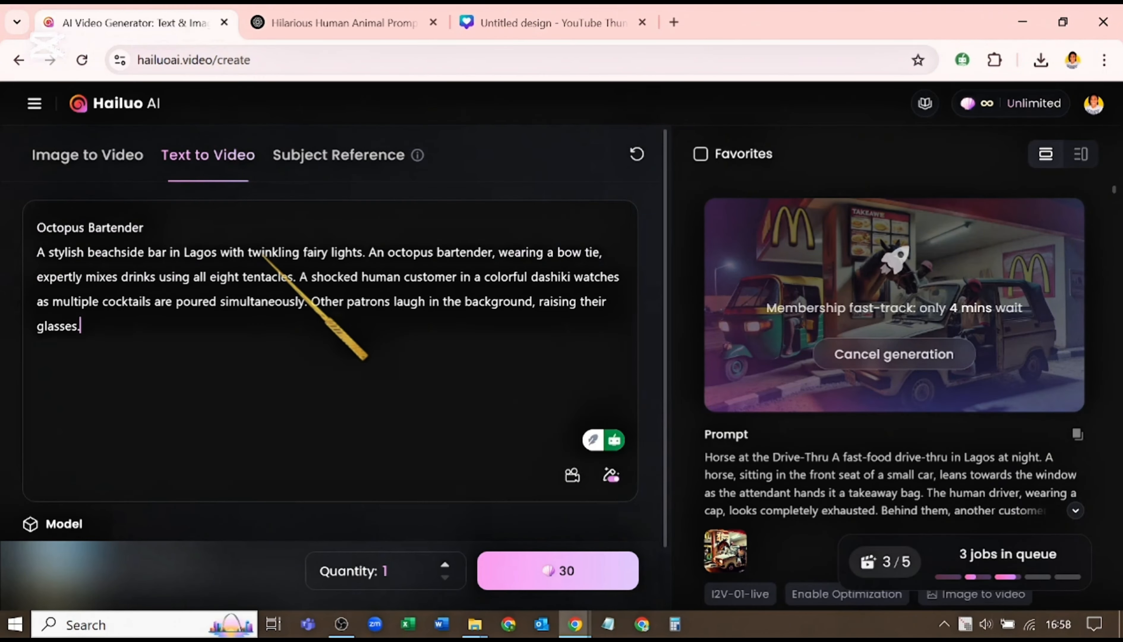
Add the Right circling cinematic shot to the Octopus Bartender prompt and generate the video with the T2V-01-Director model
scroll(263, 270, down, 2)
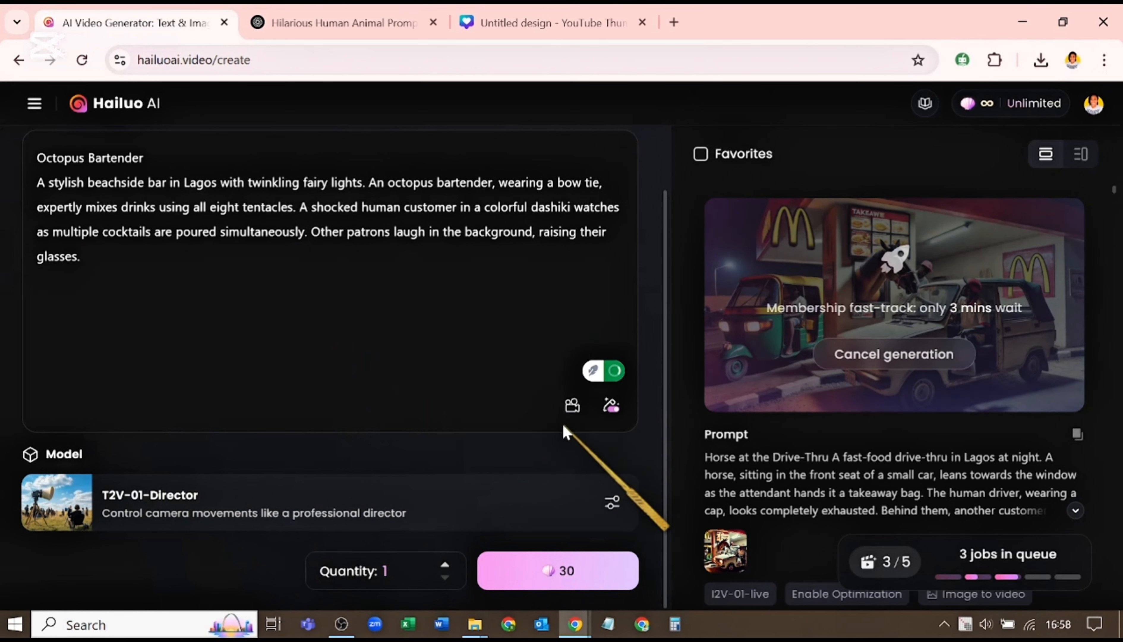
scroll(513, 361, up, 2)
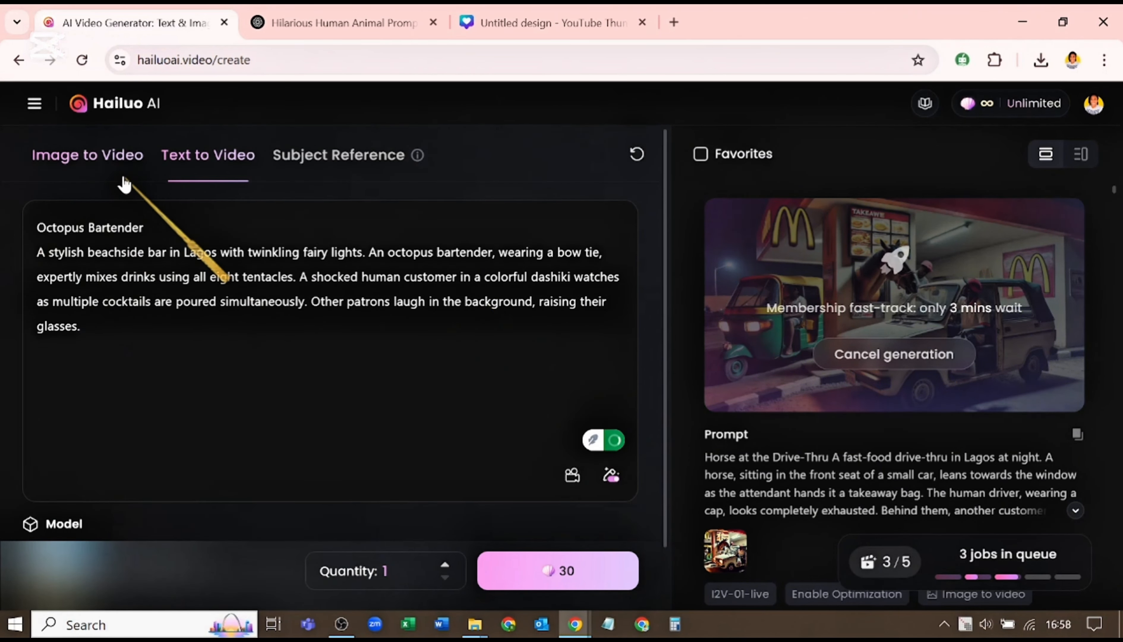
scroll(589, 419, down, 2)
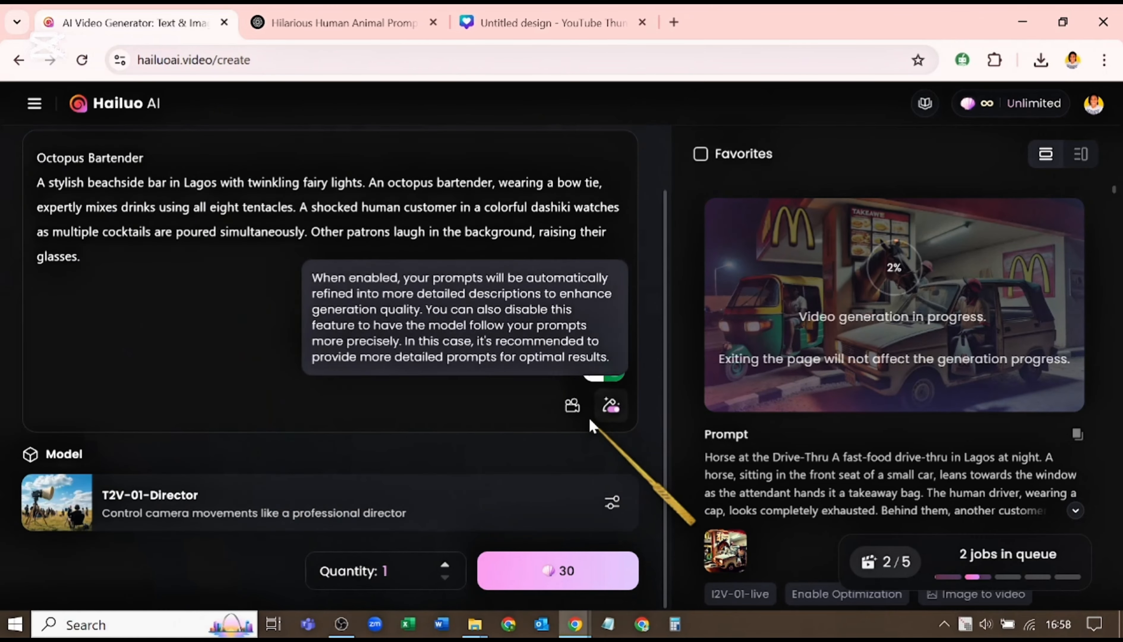
click(575, 414)
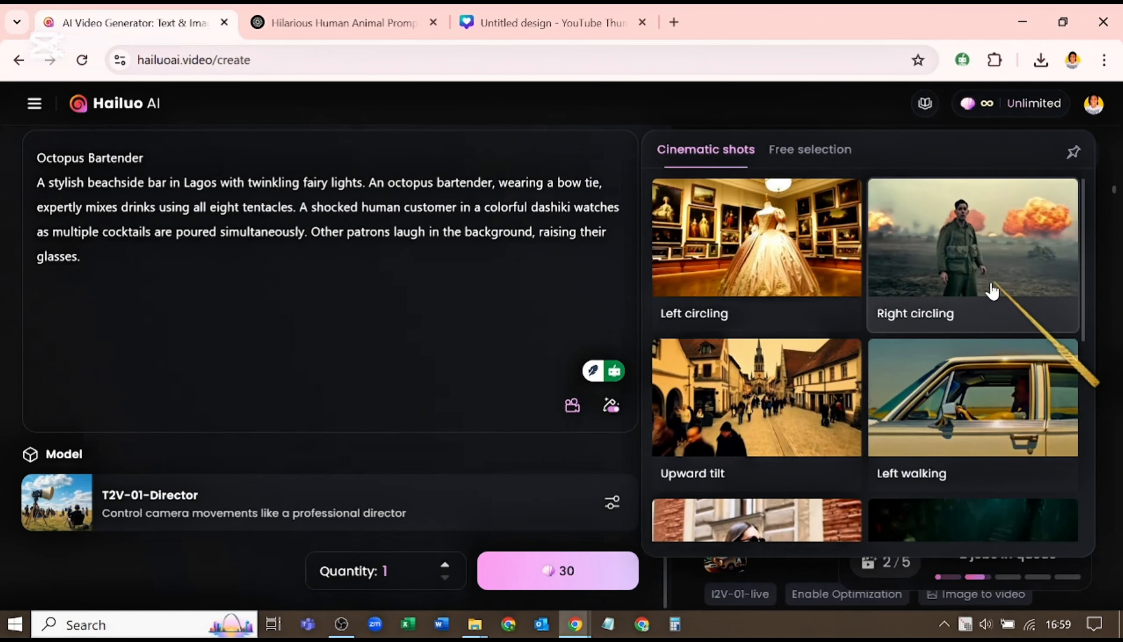
click(941, 301)
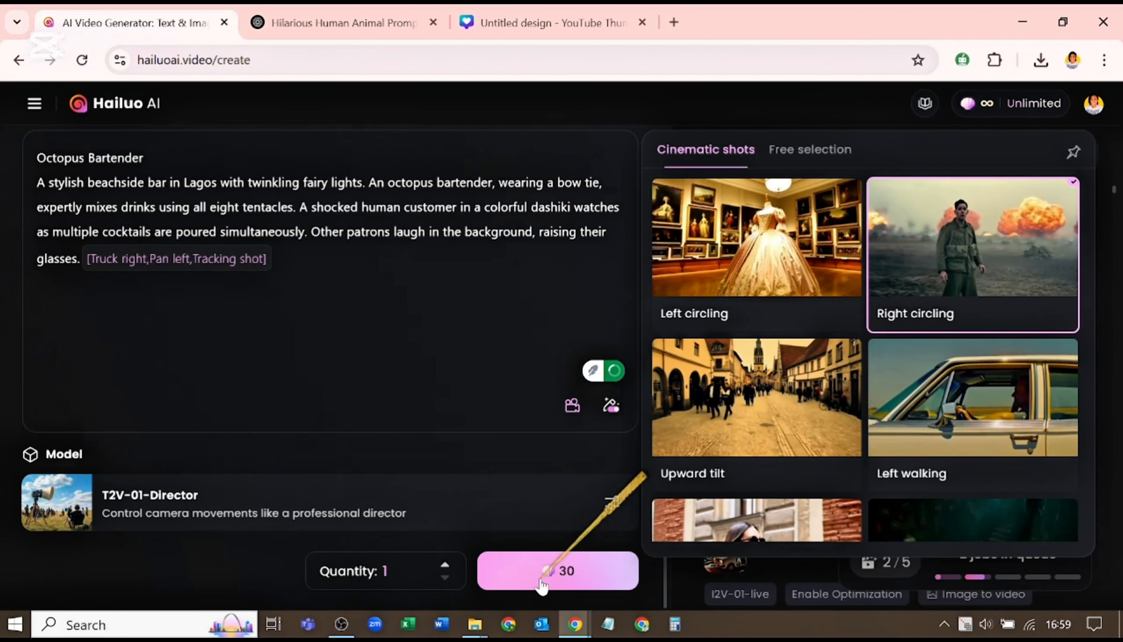
click(540, 568)
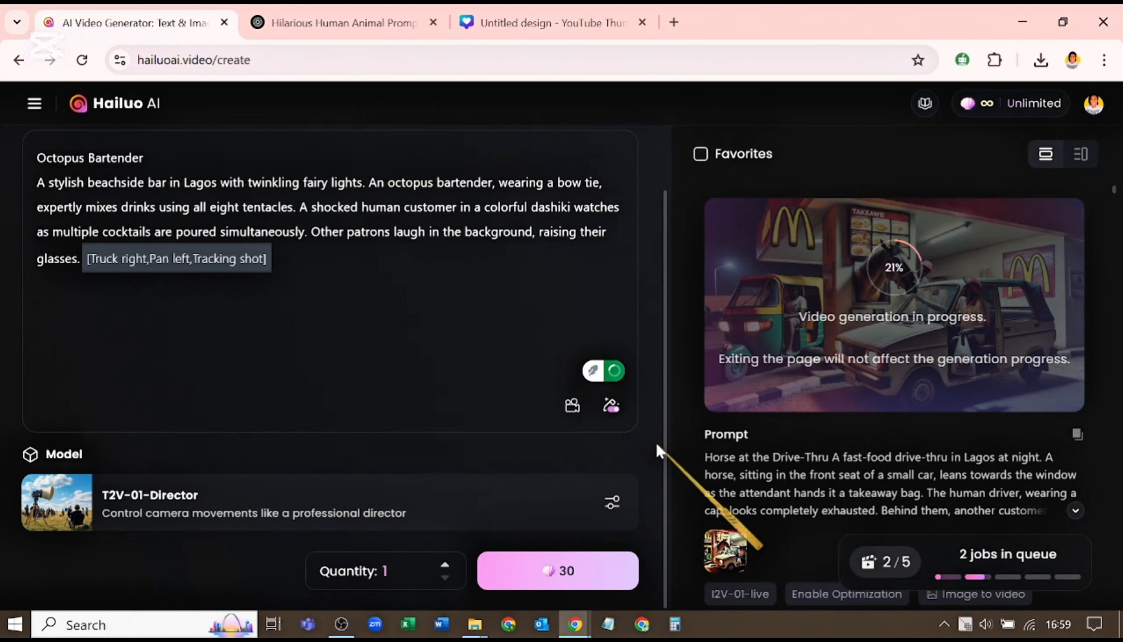
Switch to subject reference mode and add image 7 from the hillarious folder as the reference character
scroll(528, 452, up, 2)
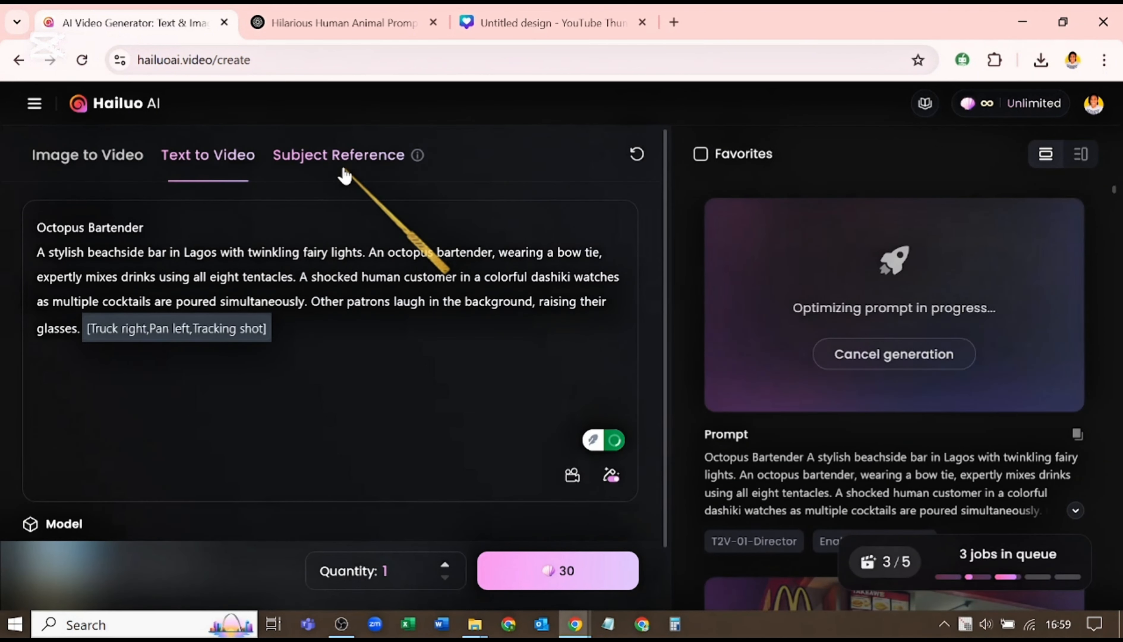
click(350, 175)
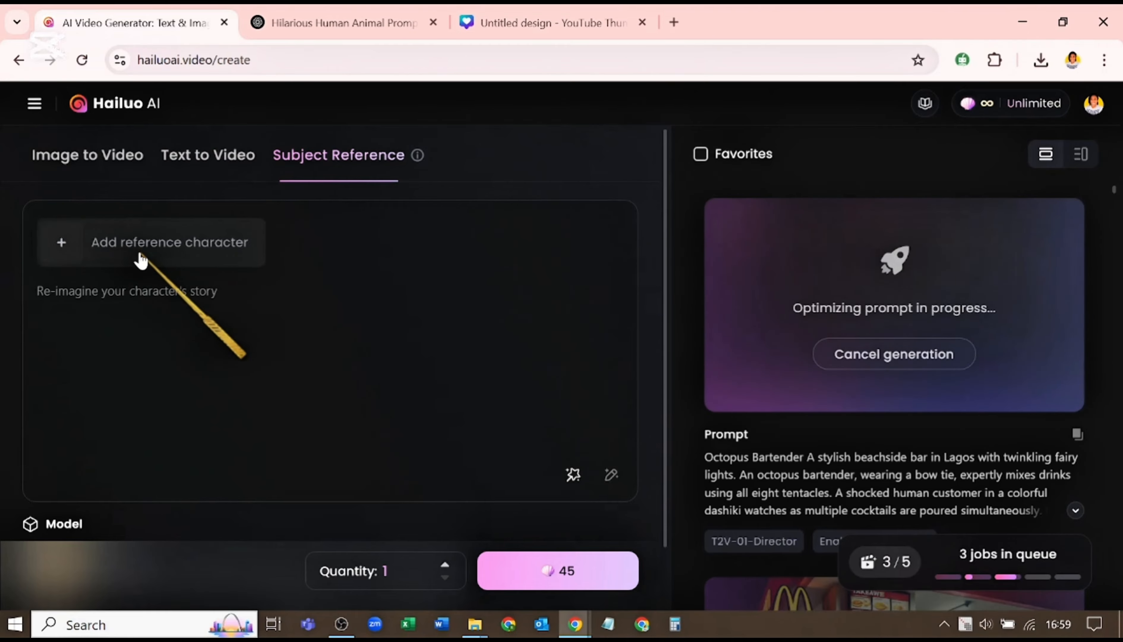
click(140, 254)
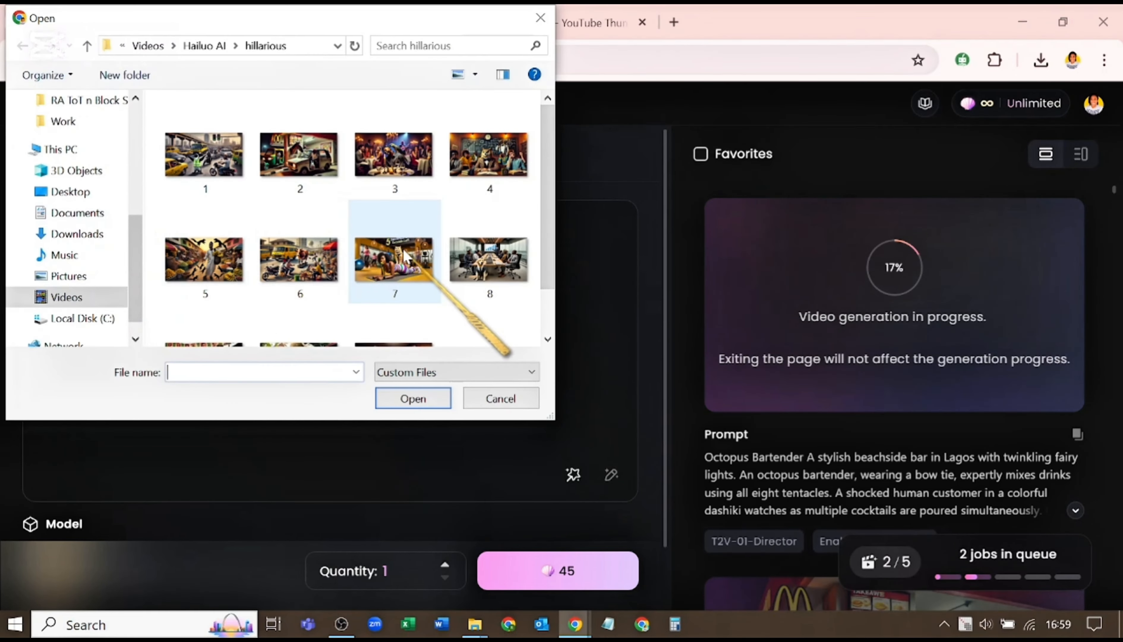
double_click(404, 251)
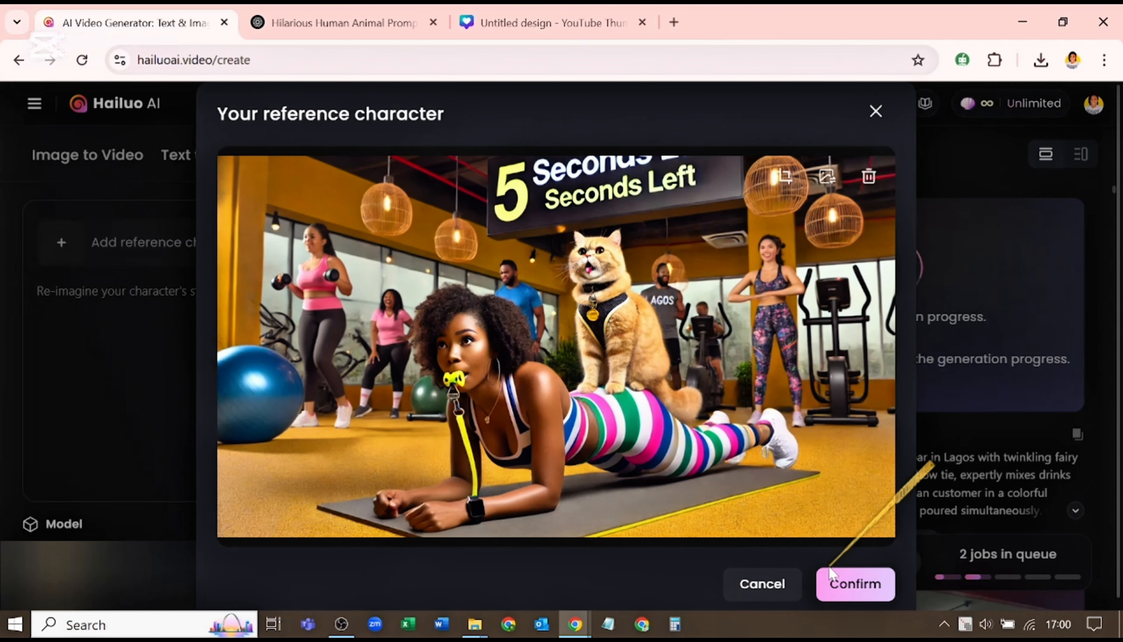
click(824, 593)
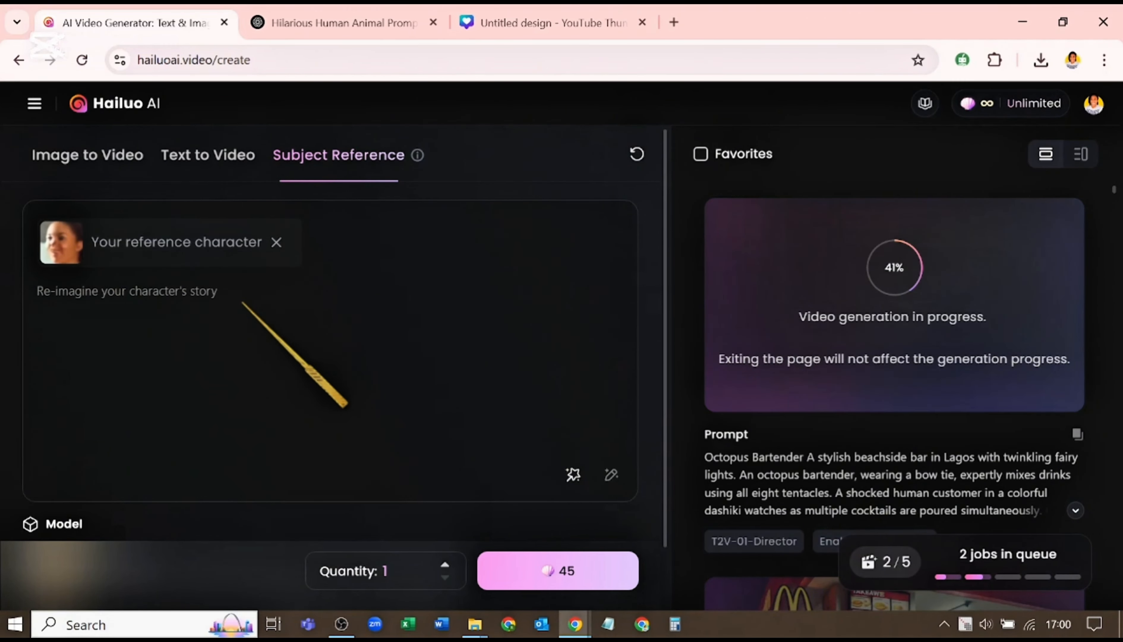
Fill the subject reference prompt with the Kangaroo Babysitter text copied from the ChatGPT conversation
click(244, 291)
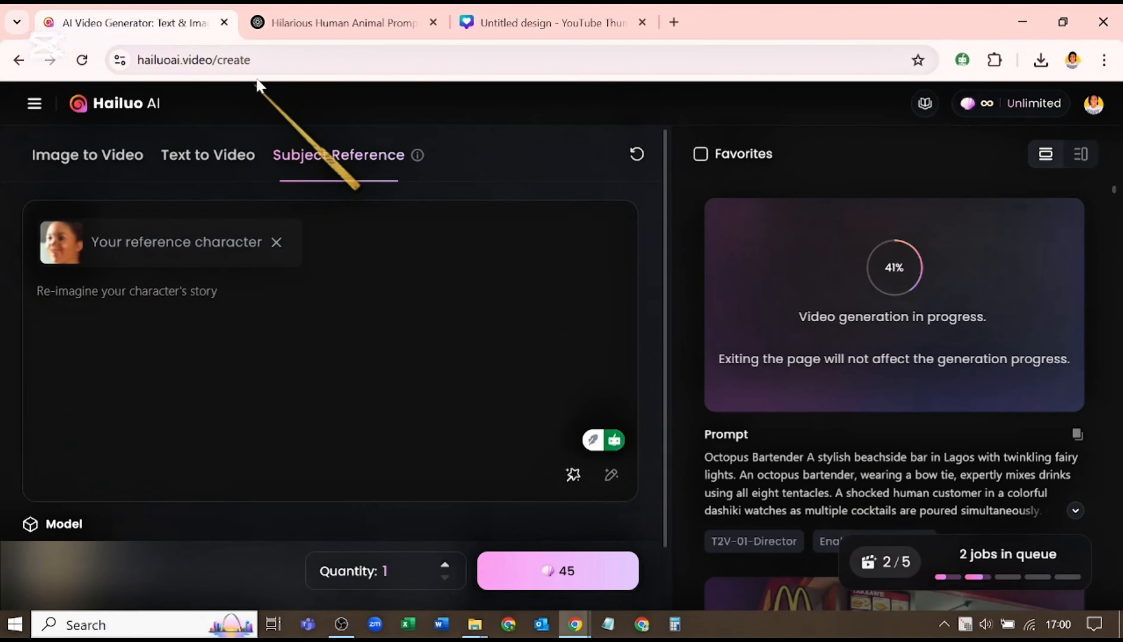
click(314, 18)
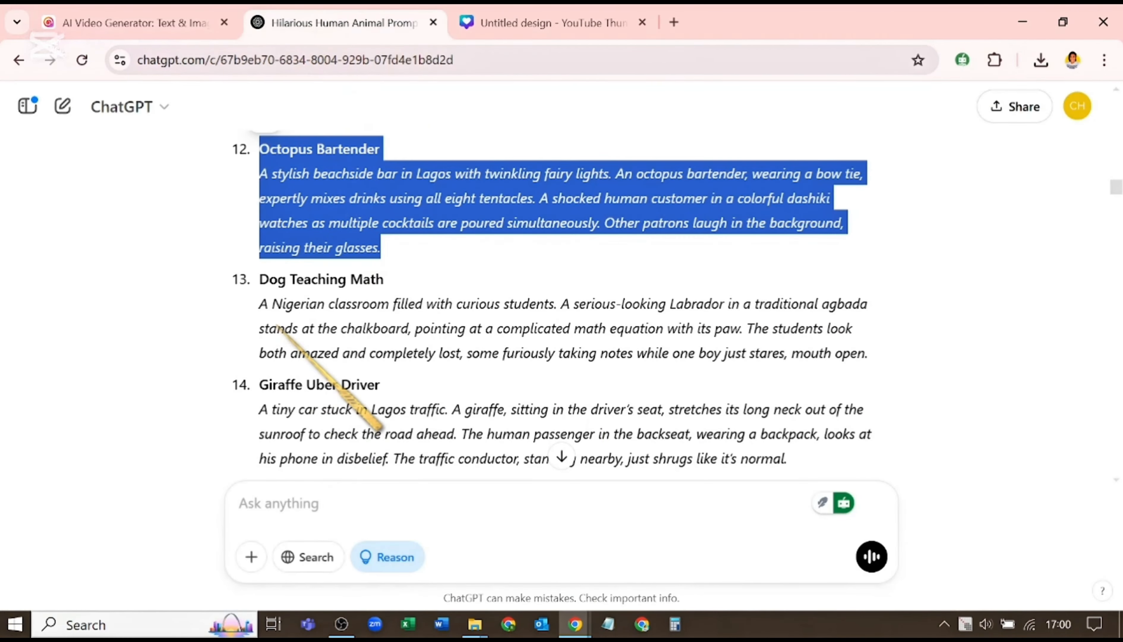
scroll(267, 321, down, 3)
drag(259, 316, 490, 412)
key(ctrl+c)
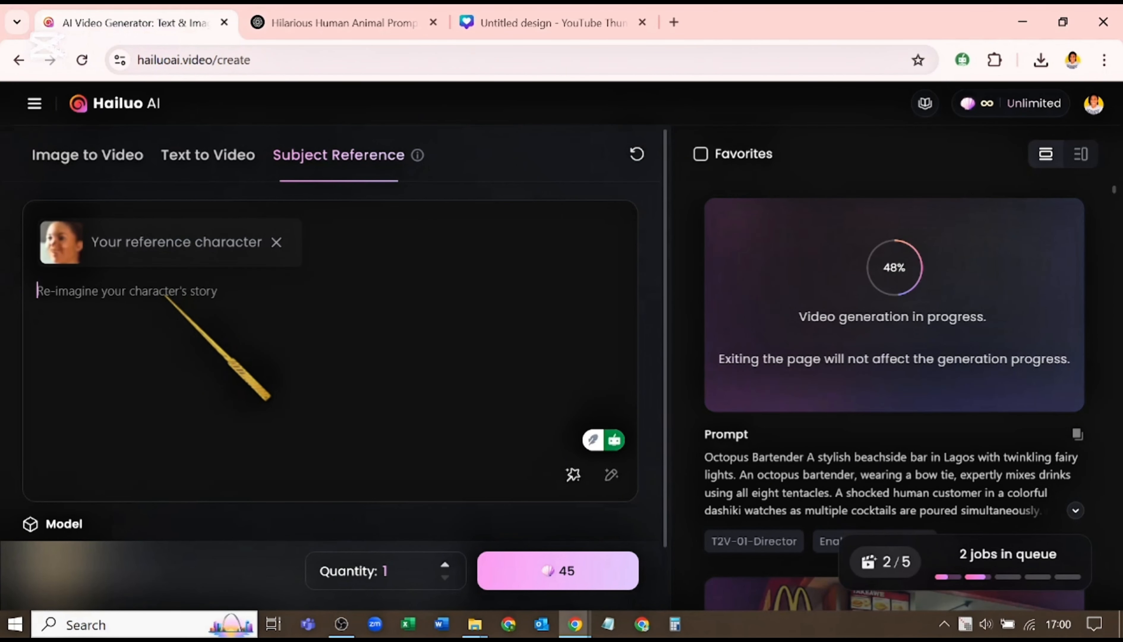
click(164, 296)
key(ctrl+v)
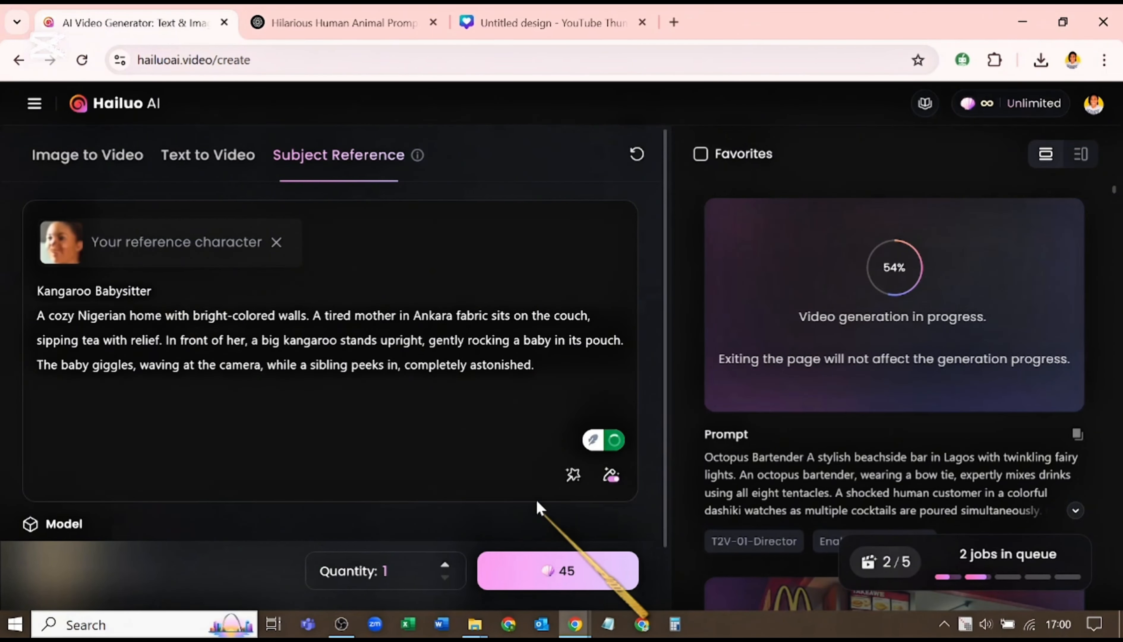
Apply the Office Fire effect to the reference character and generate one video with the S2V-01 model
scroll(533, 500, down, 2)
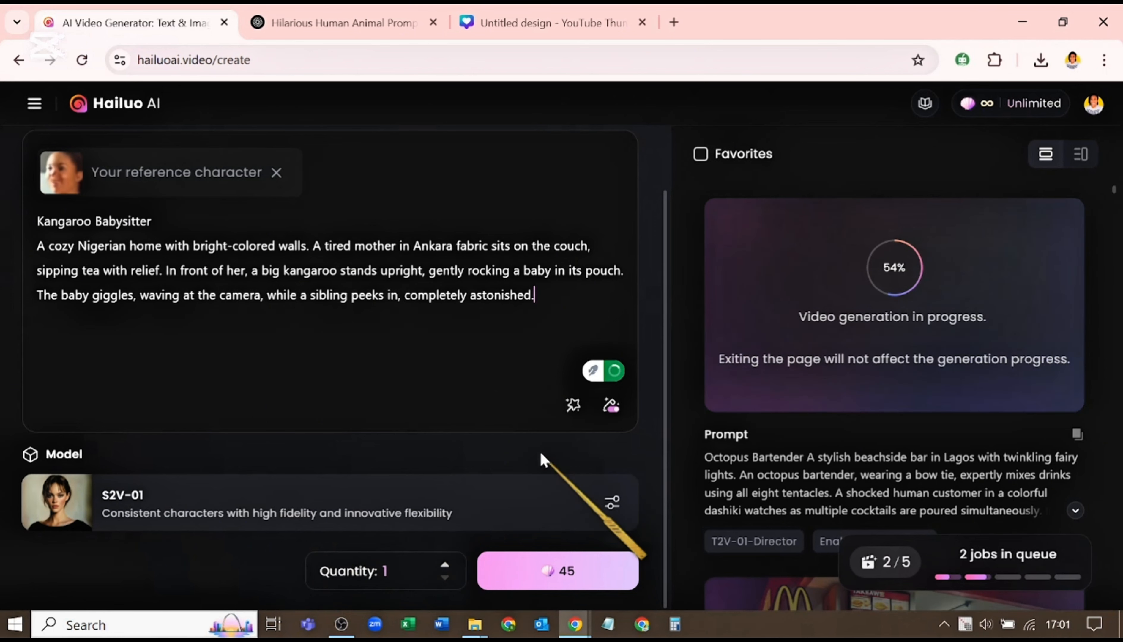
click(572, 406)
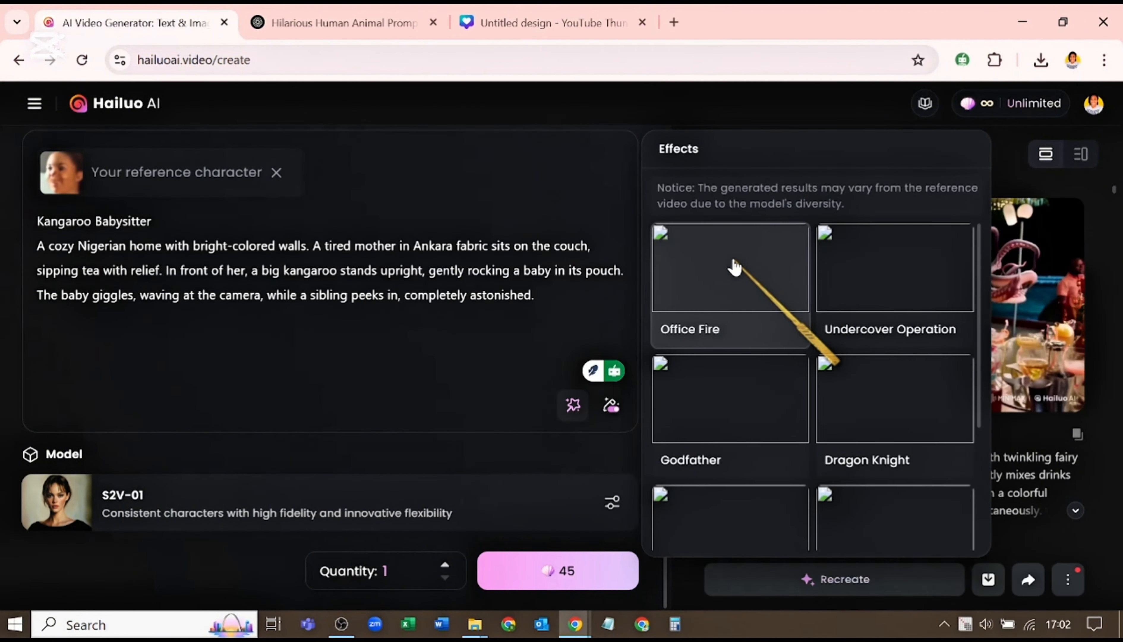
click(735, 266)
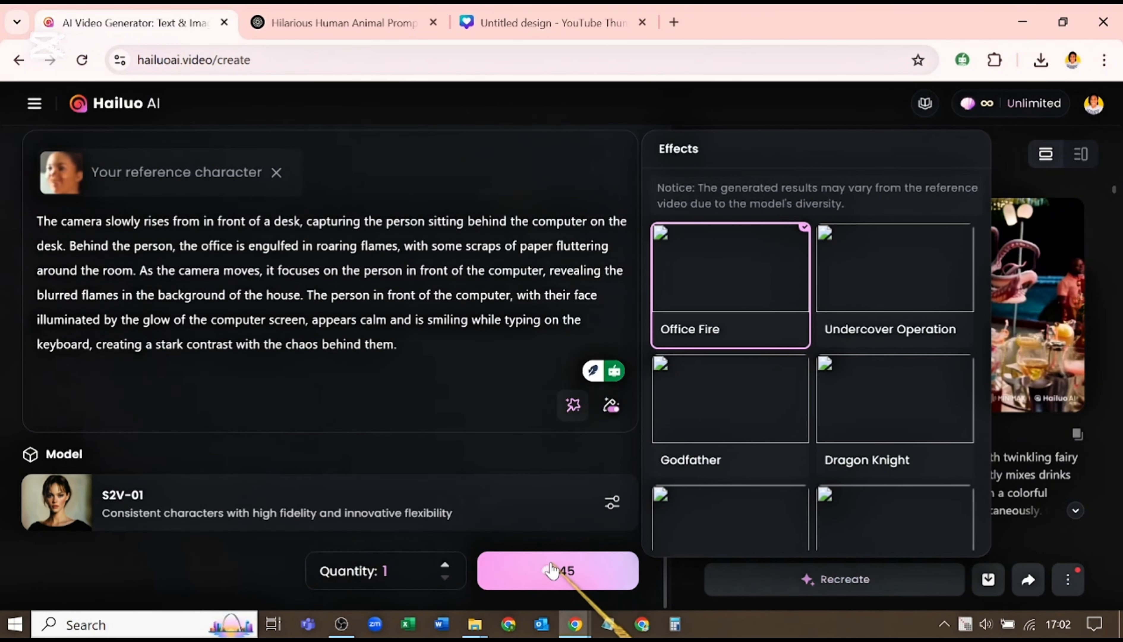
click(553, 570)
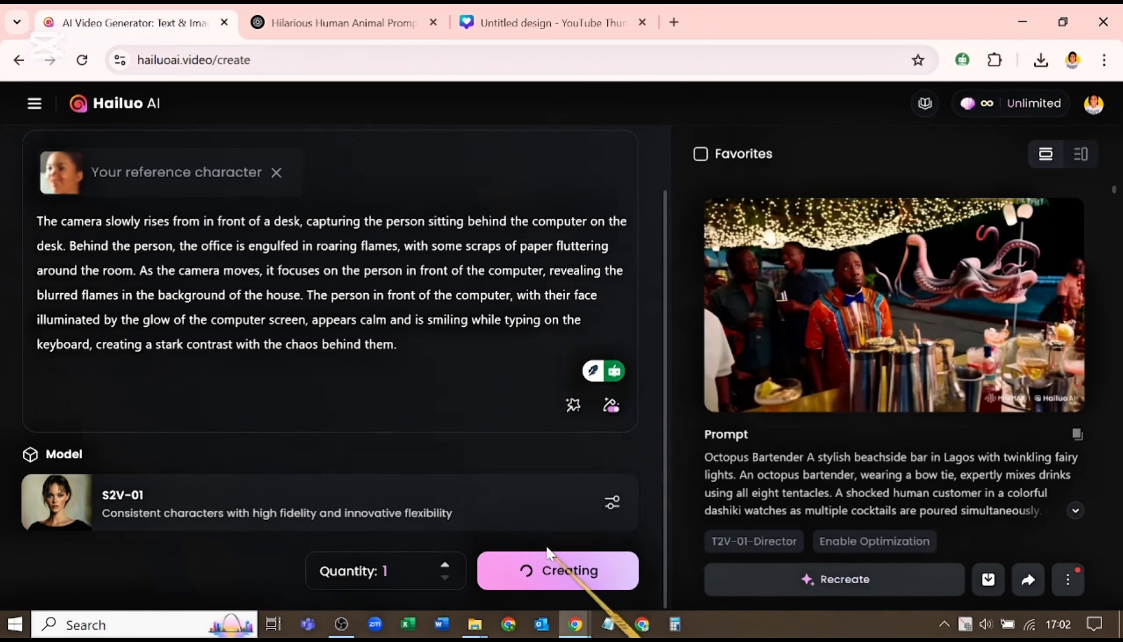
Return to image-to-video mode, look through the generated clips and open the Kangaroo Babysitter video for playback
scroll(291, 192, up, 2)
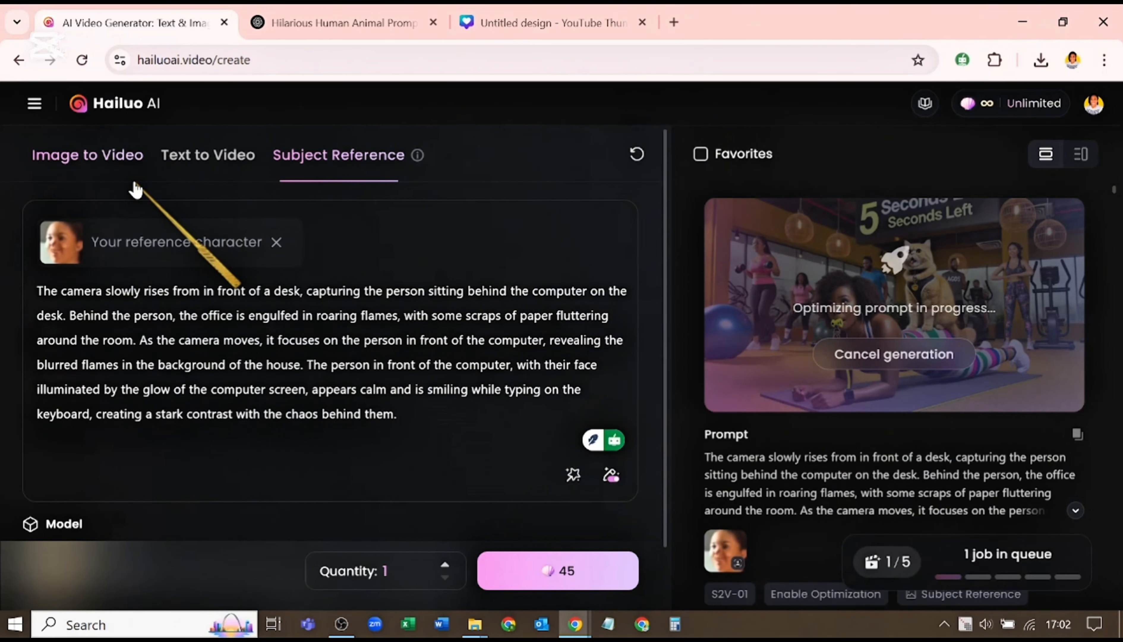
click(134, 179)
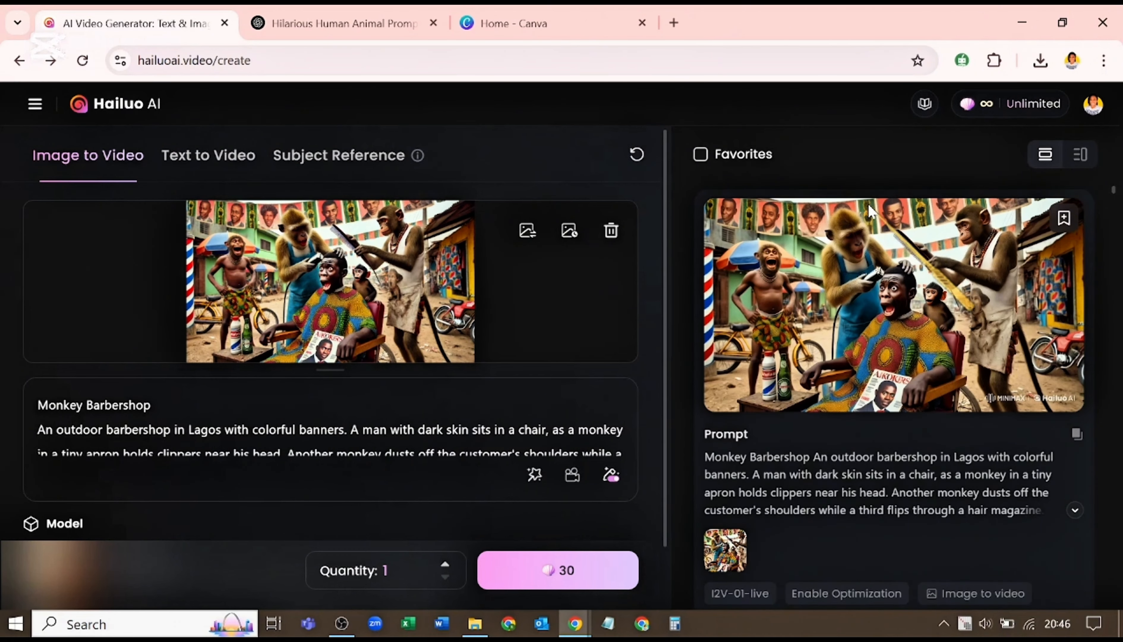
scroll(869, 213, down, 6)
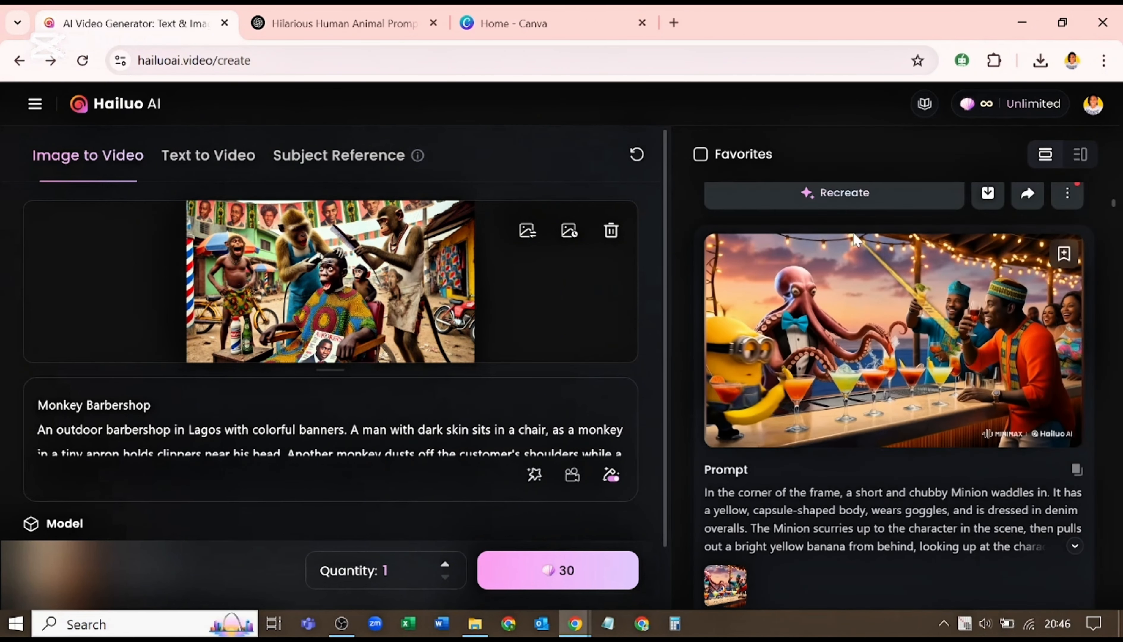
scroll(855, 241, down, 10)
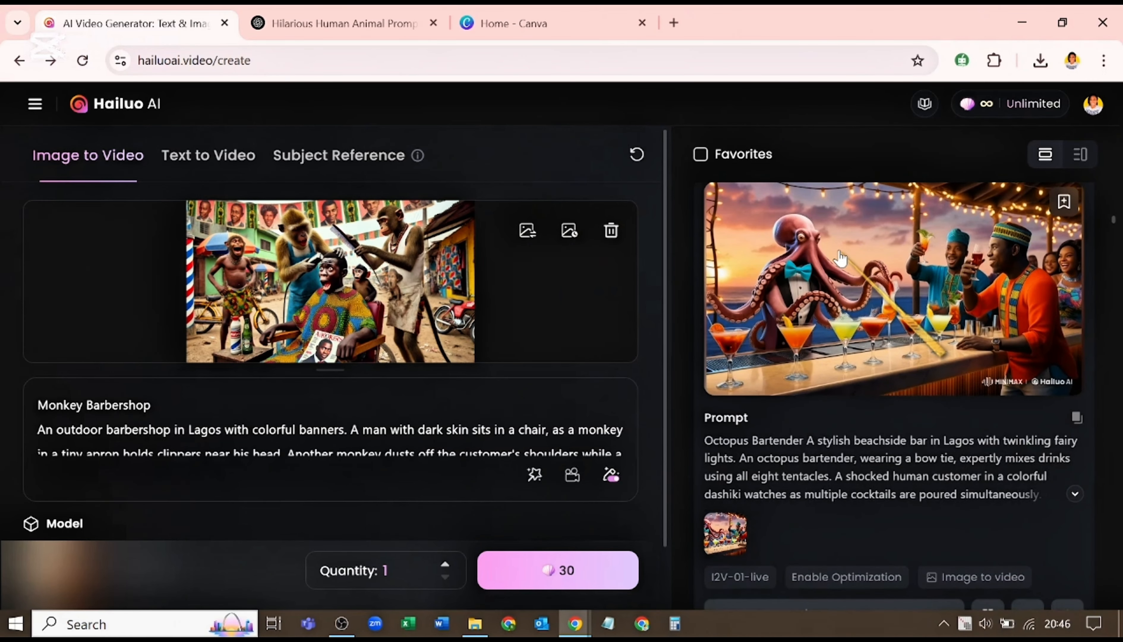
scroll(840, 258, down, 5)
scroll(839, 258, down, 3)
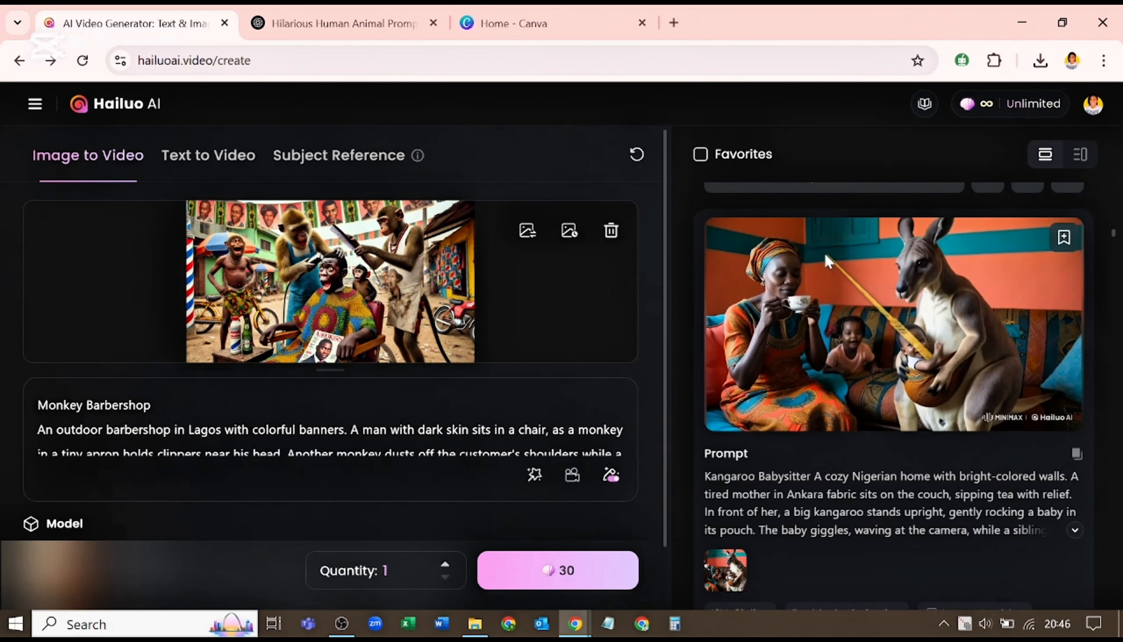
click(826, 261)
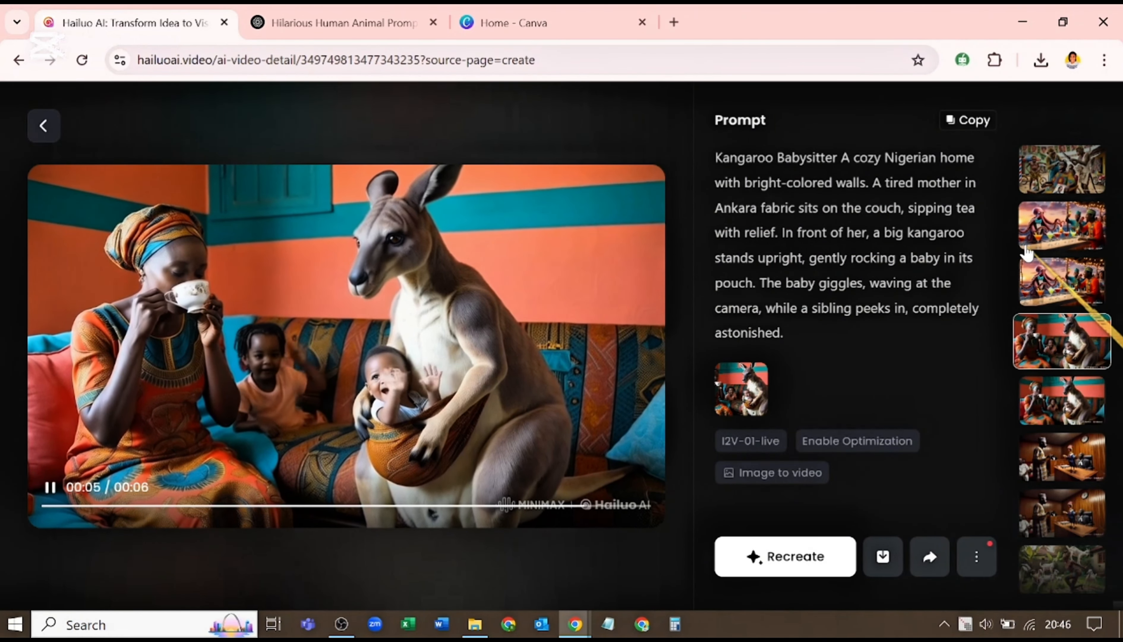
Find the Penguin Traffic Officer clip among the generated videos and download it without watermark
scroll(1025, 254, down, 10)
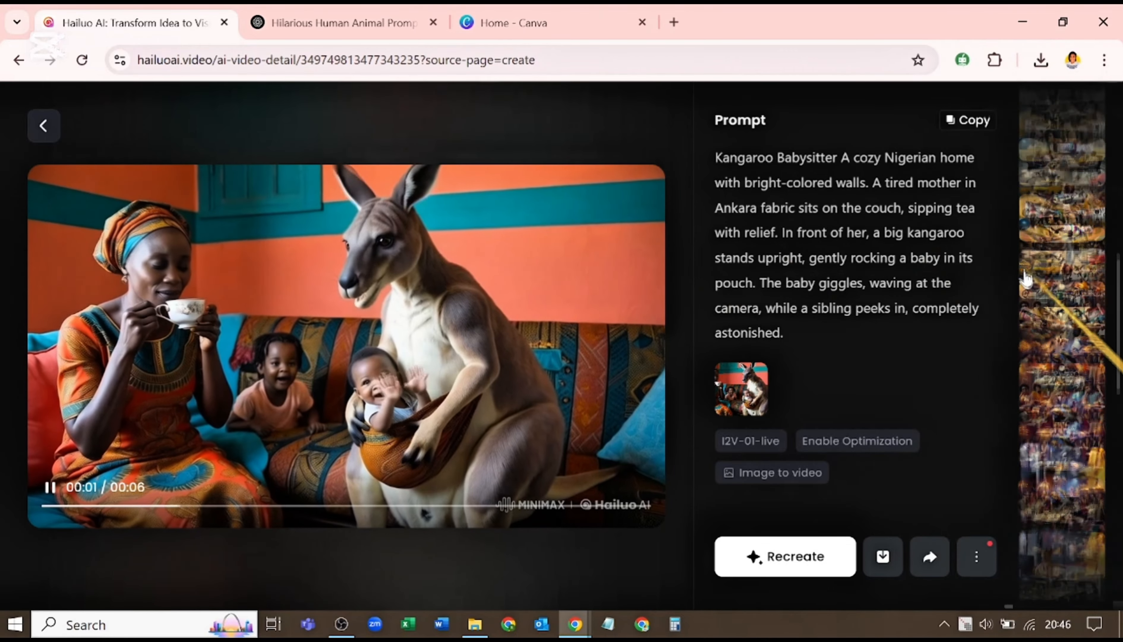
scroll(1024, 279, down, 5)
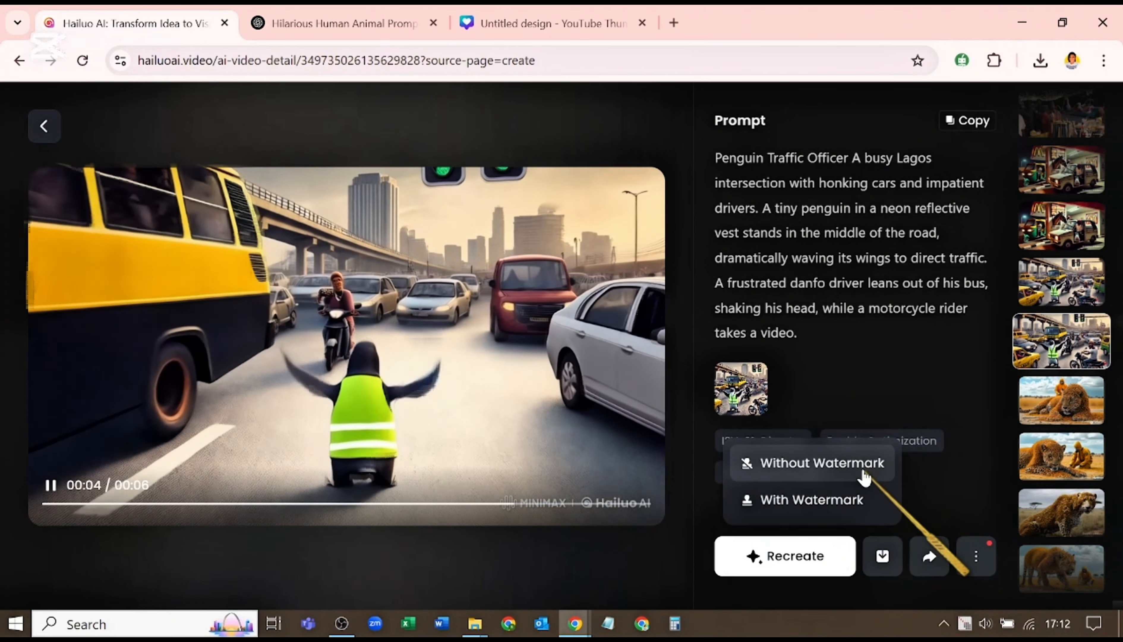
click(865, 476)
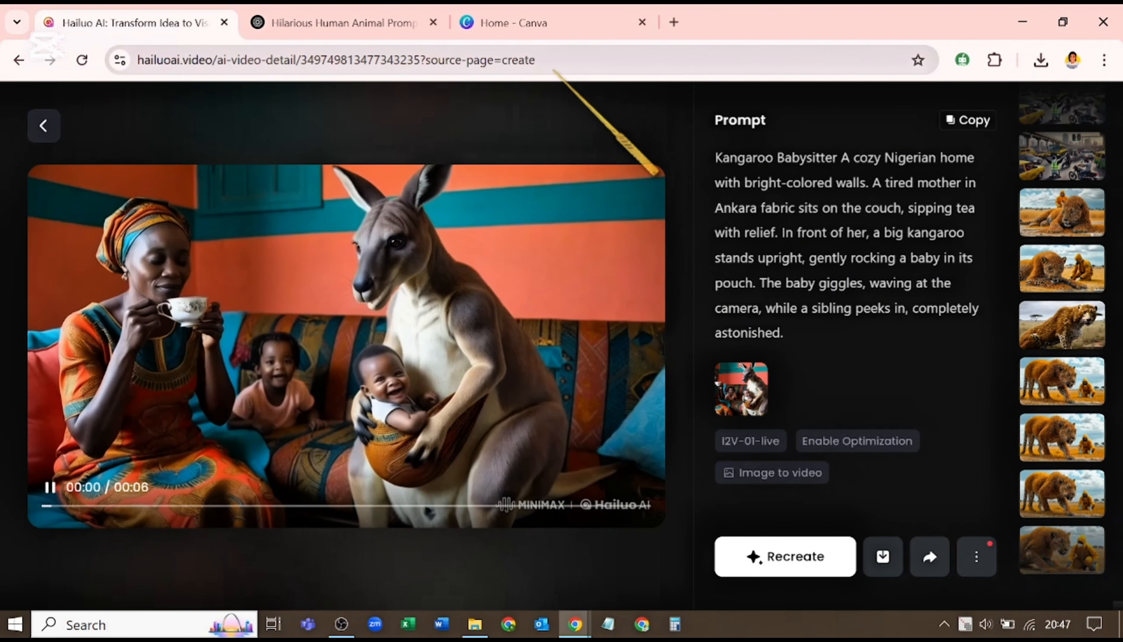
Switch to Canva and create a blank YouTube video design at 1920 × 1080
click(565, 24)
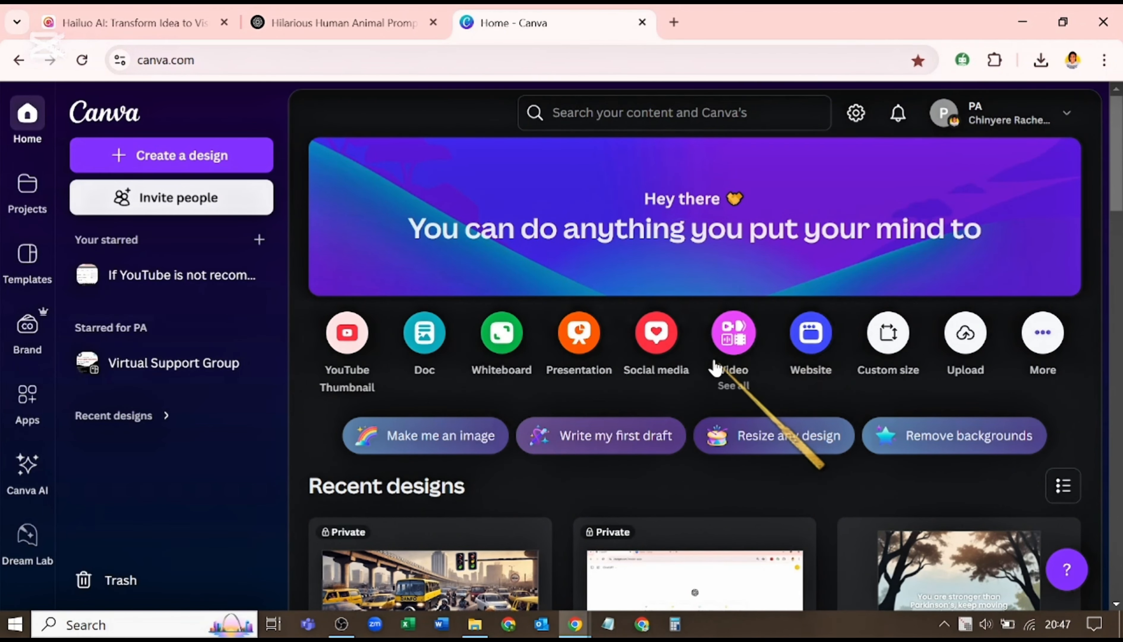
click(728, 350)
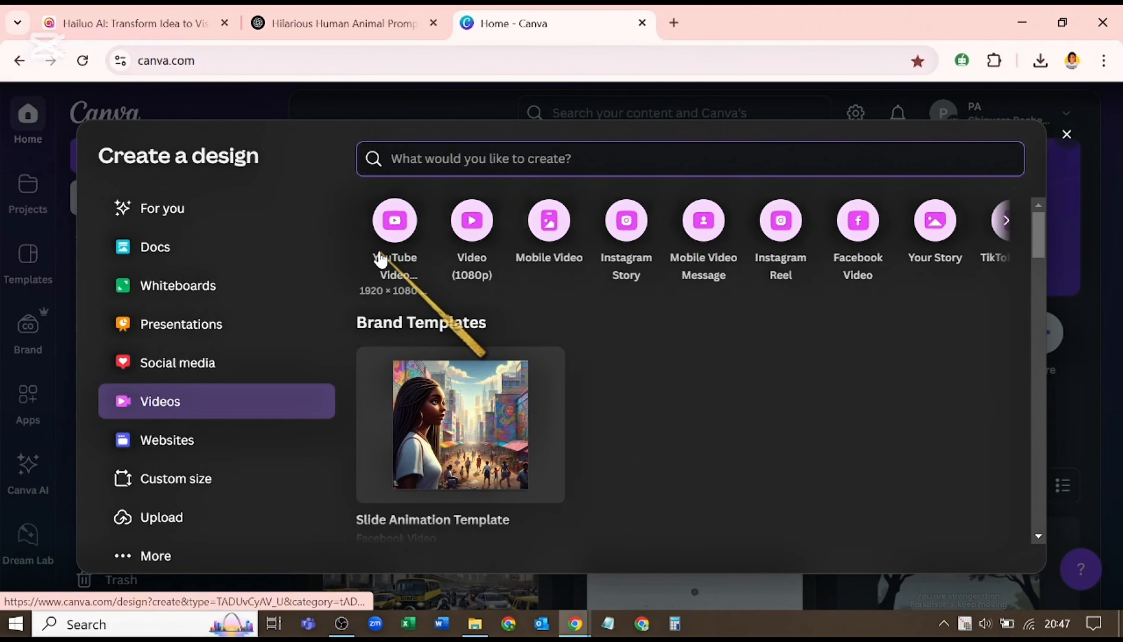
click(396, 239)
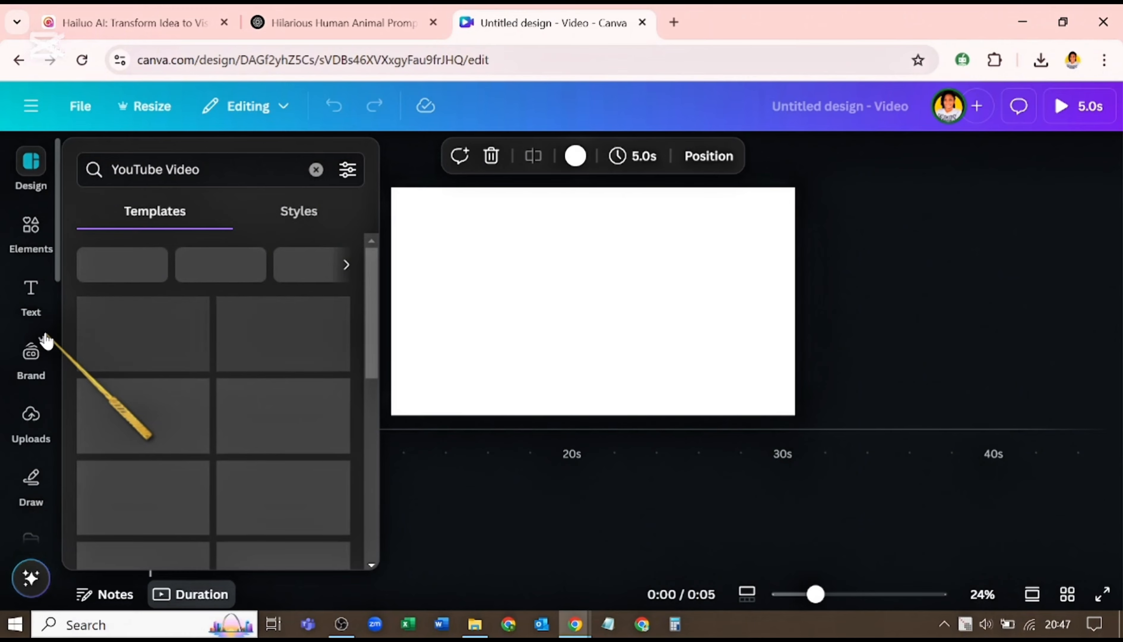
Open the list of project folders for adding media to the new video design
scroll(46, 341, down, 3)
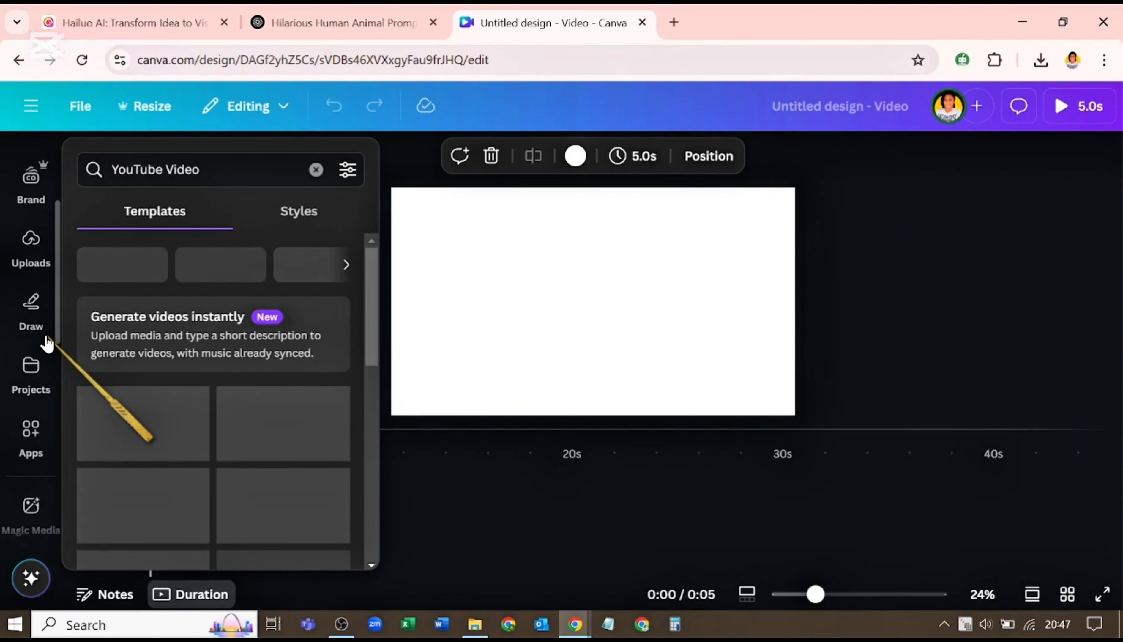
click(31, 370)
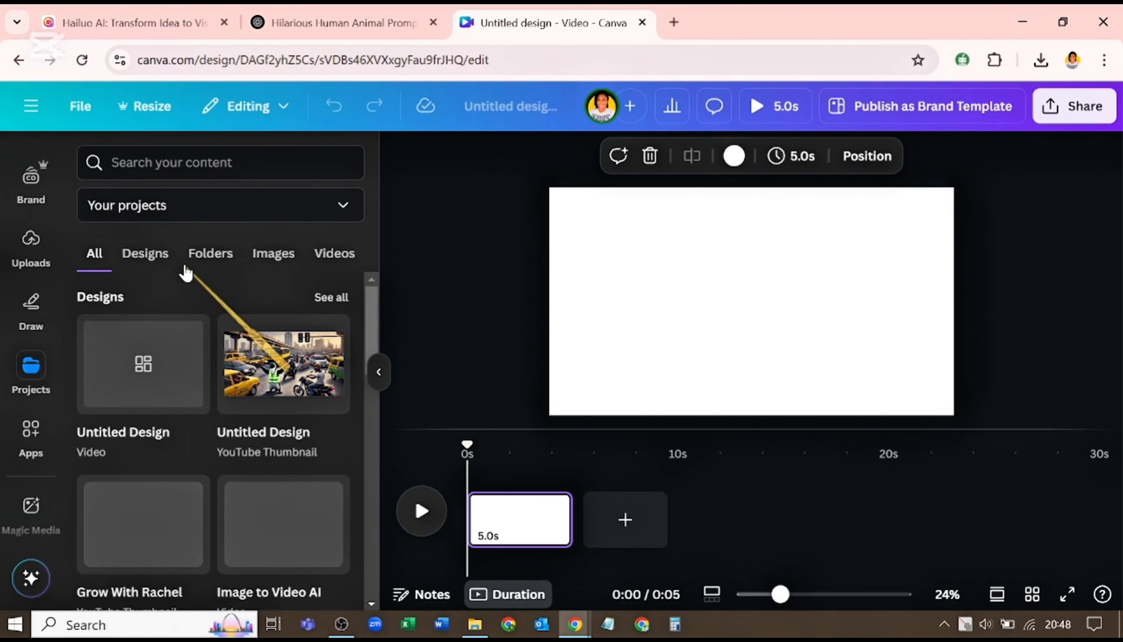
click(205, 258)
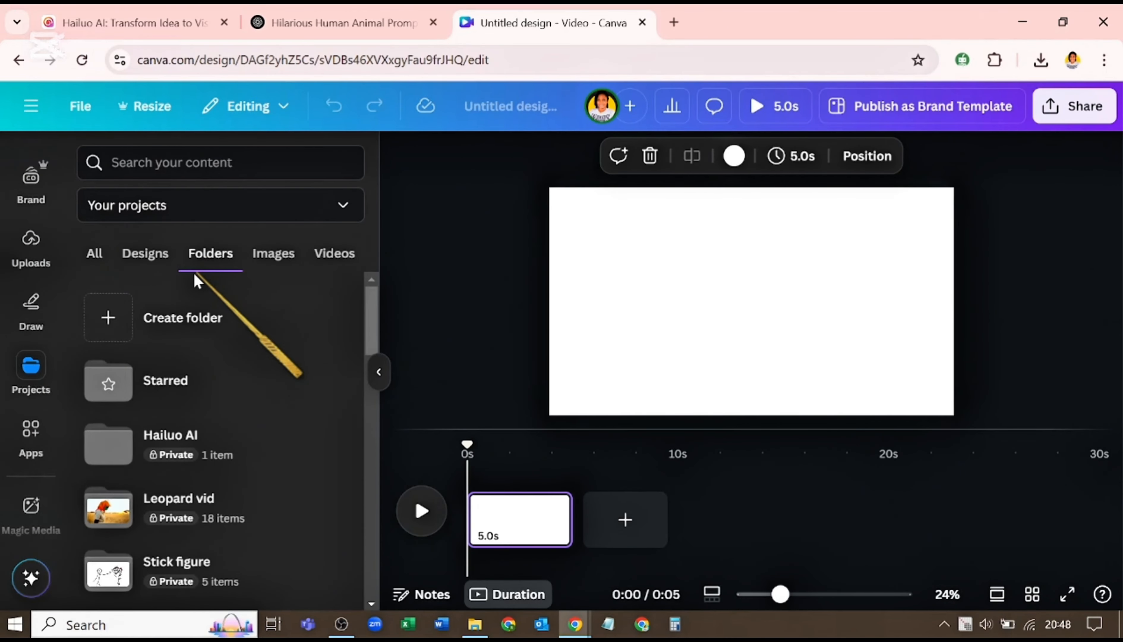